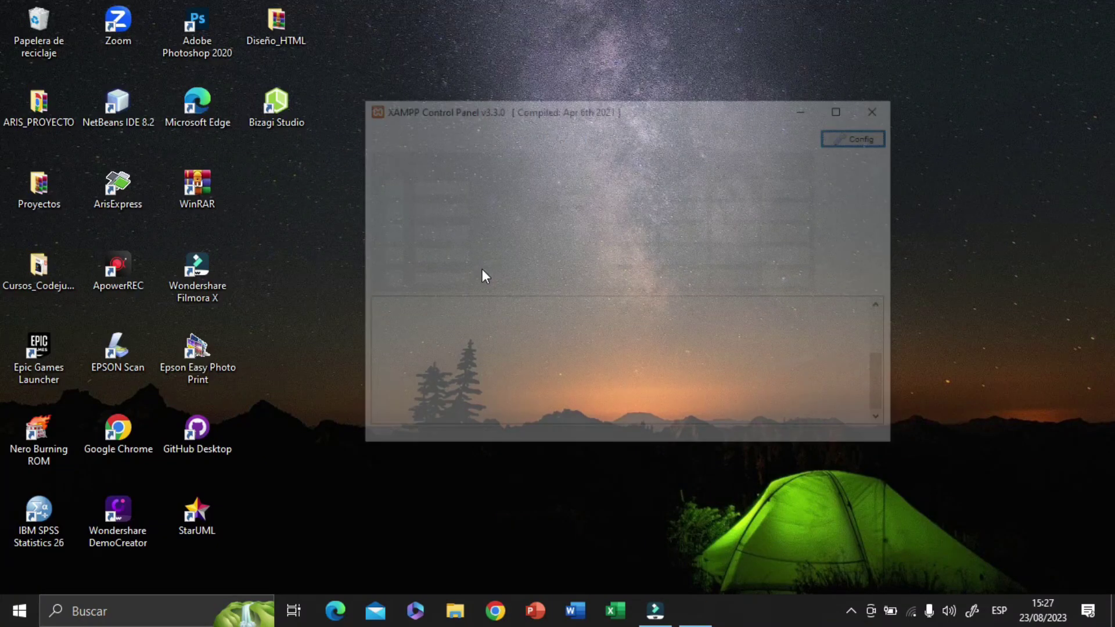
Step: Start the Apache module, try to start the MySQL module, and check the log messages
left_click_drag(641, 112, 616, 131)
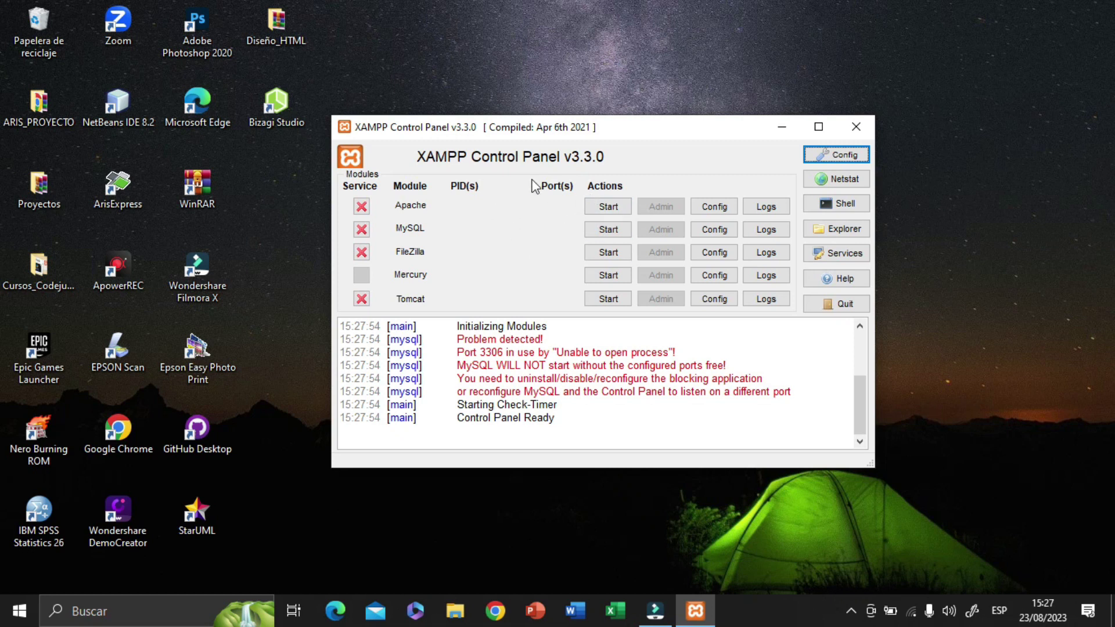
left_click(601, 209)
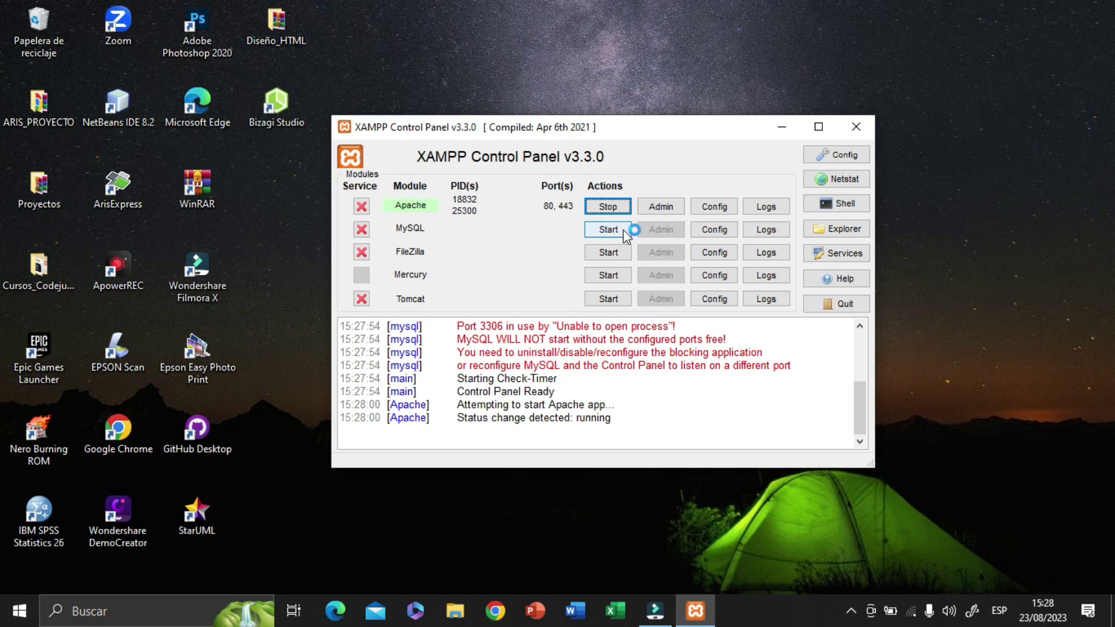
left_click(604, 230)
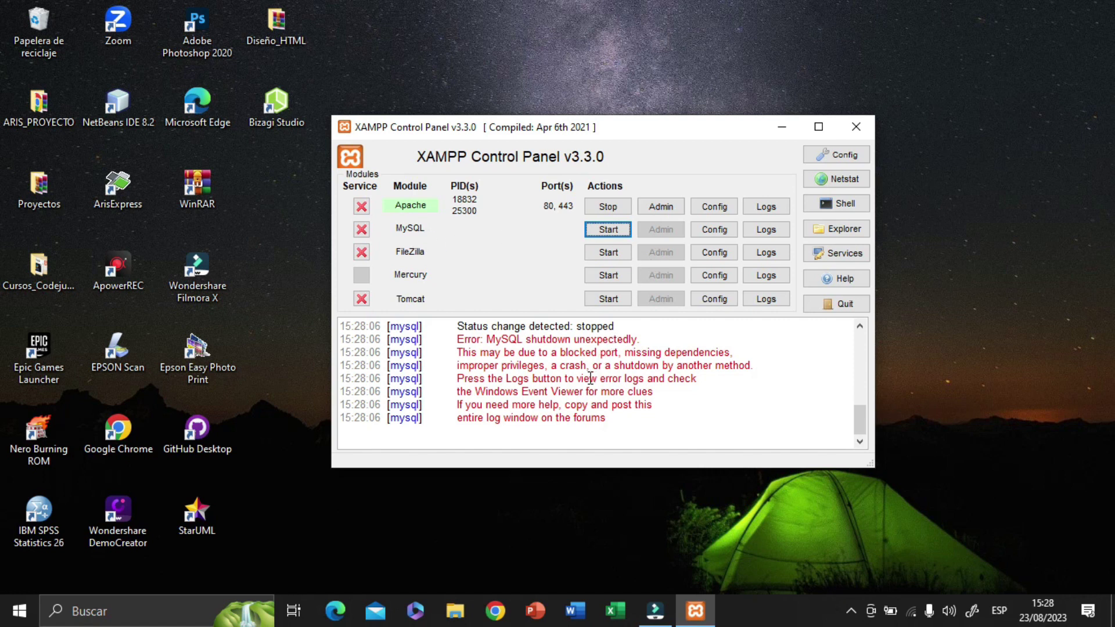
scroll(597, 375, "up", 2)
scroll(512, 364, "down", 1)
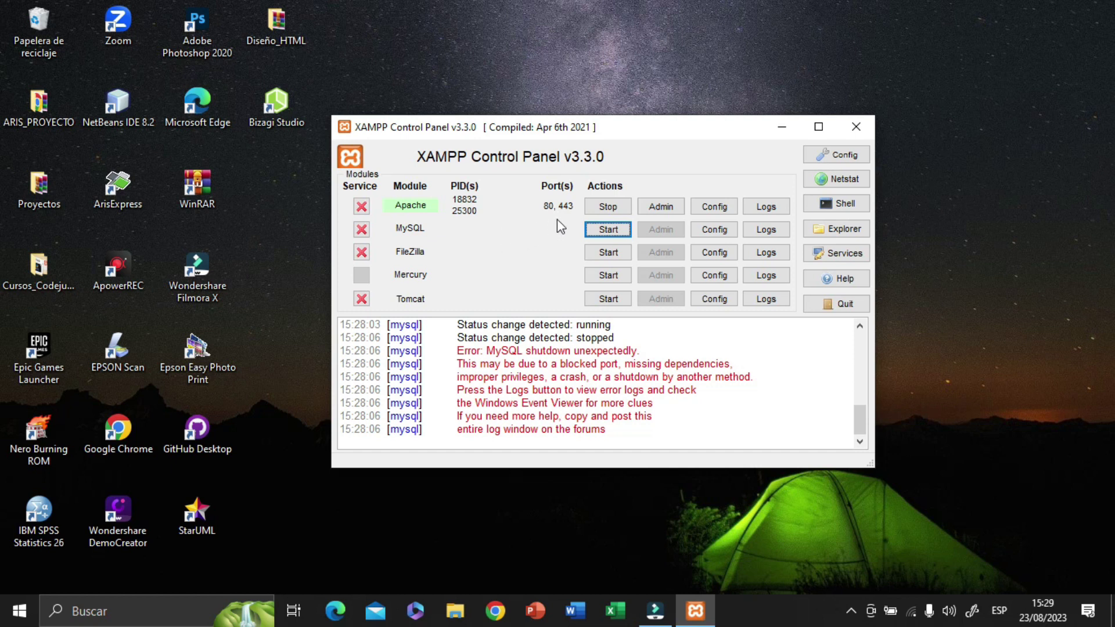
Step: Open the MySQL module's my.ini configuration file and look over its opening sections
left_click(715, 231)
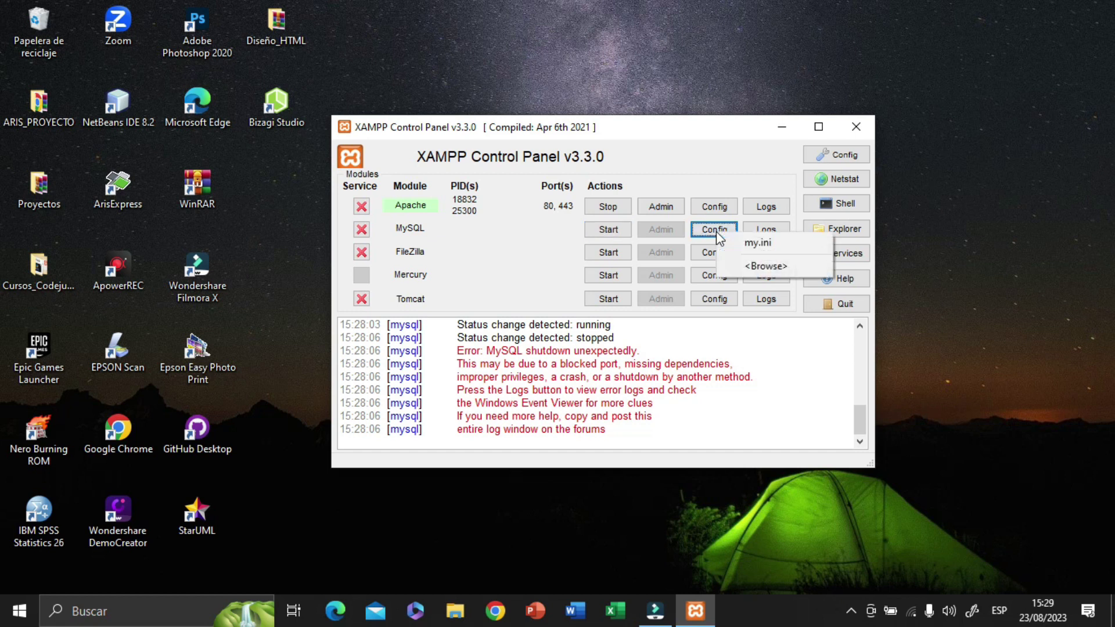
left_click(766, 245)
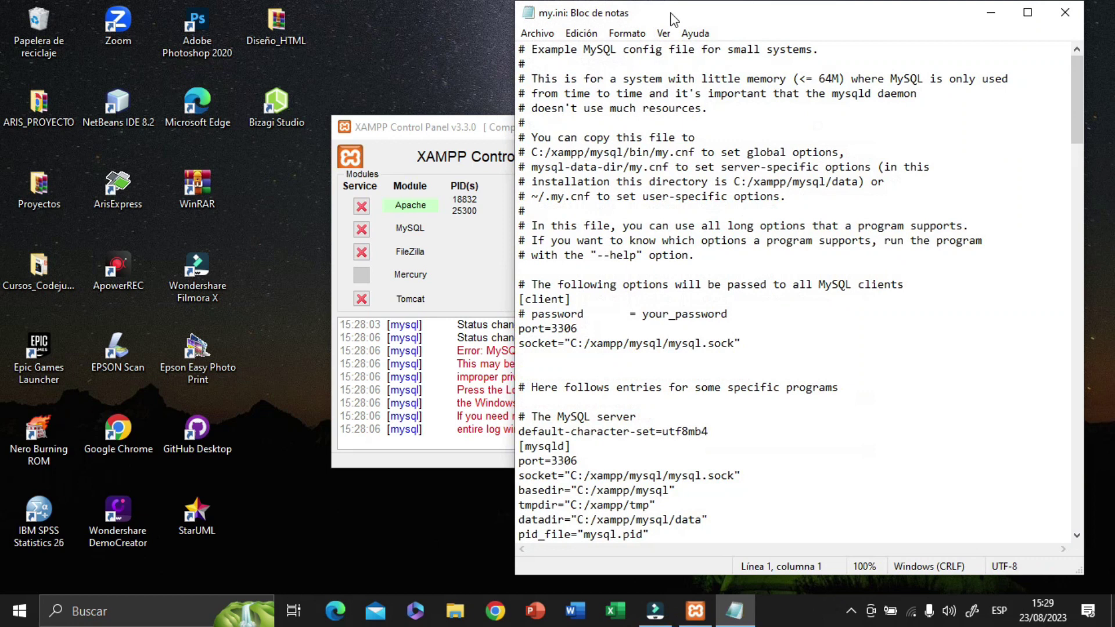
left_click_drag(685, 13, 671, 25)
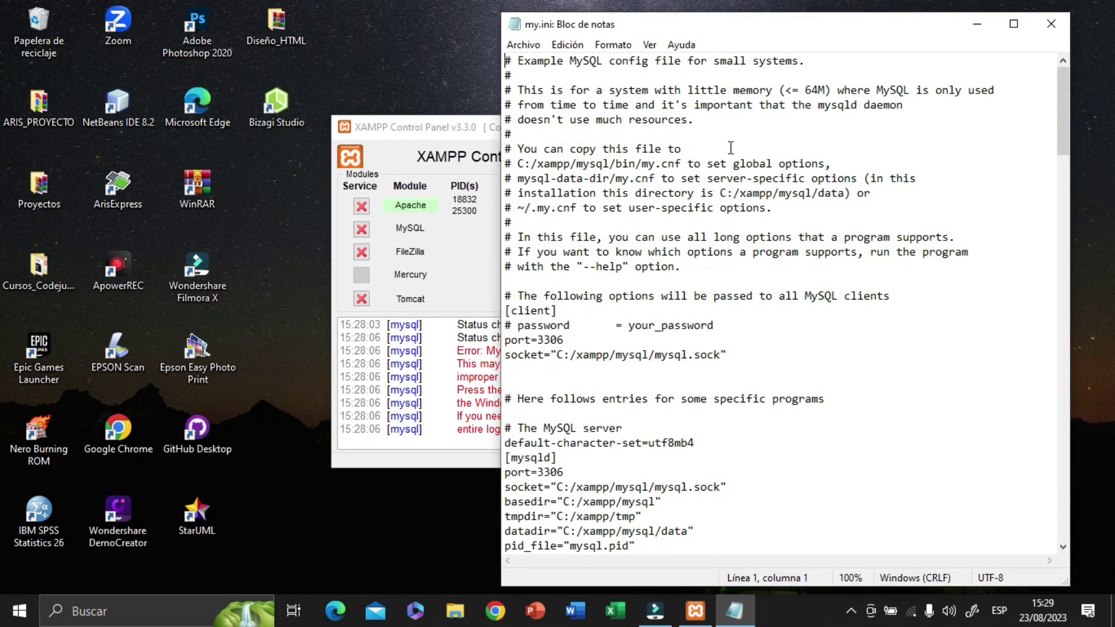
scroll(674, 200, "down", 1)
scroll(697, 192, "up", 1)
scroll(707, 177, "down", 3)
scroll(706, 157, "up", 3)
left_click_drag(696, 31, 723, 27)
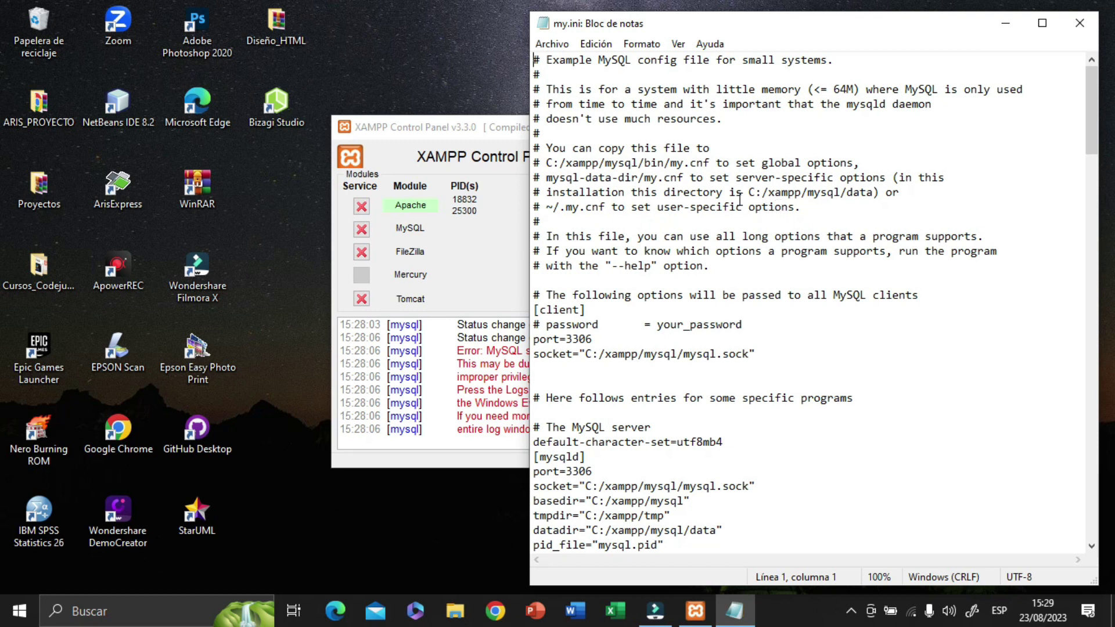
Step: Set the port to 3309 in both the [client] and [mysqld] sections of my.ini
left_click(594, 339)
key("BackSpace")
type("9")
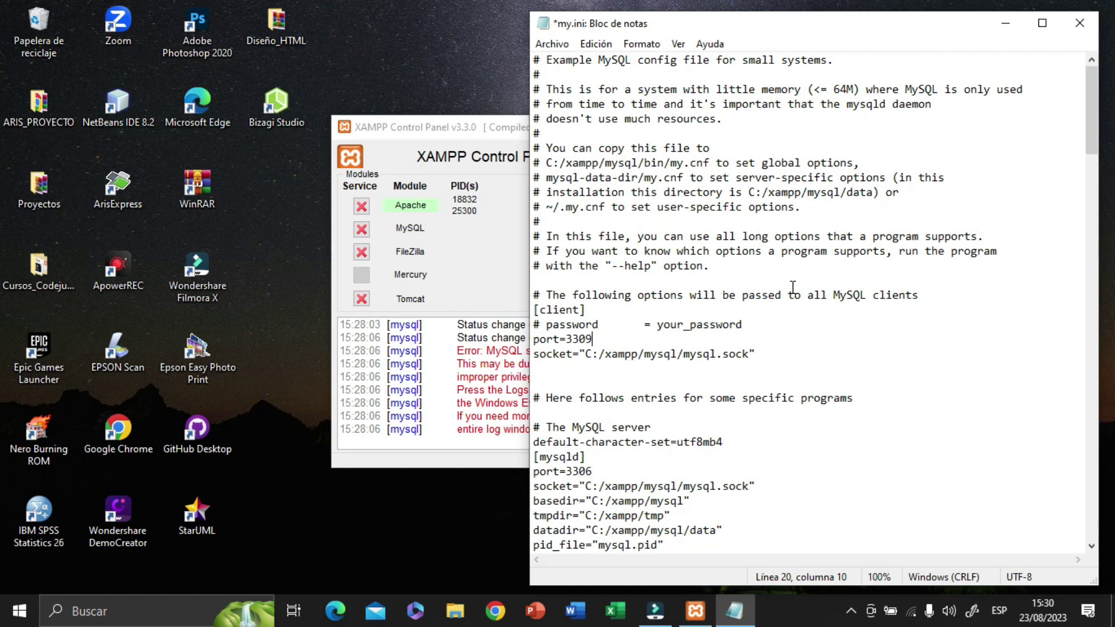
scroll(792, 287, "down", 1)
left_click(594, 428)
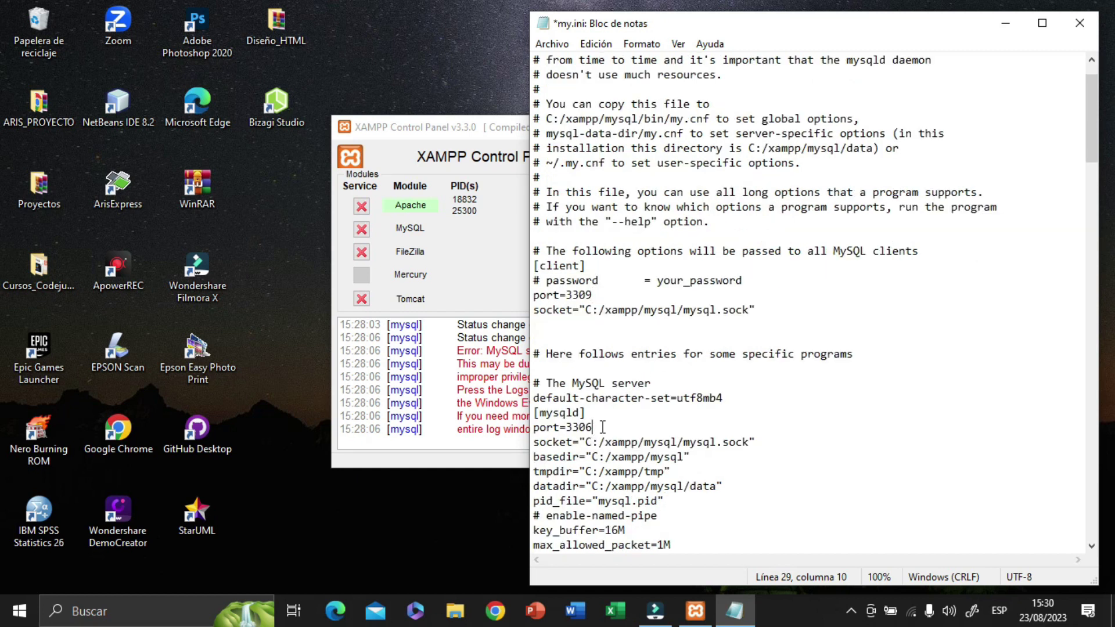
key("BackSpace")
type("9")
Step: Change the master's default port number to 3309 in the CHANGE MASTER TO syntax comment under Replication Slave
scroll(691, 383, "down", 1)
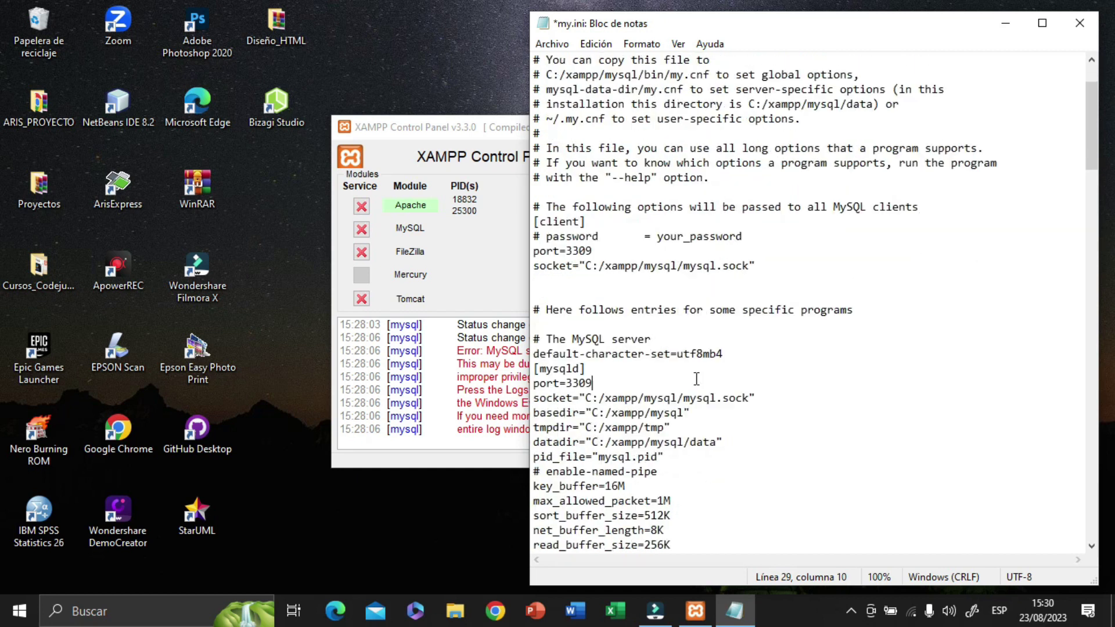
scroll(771, 383, "down", 2)
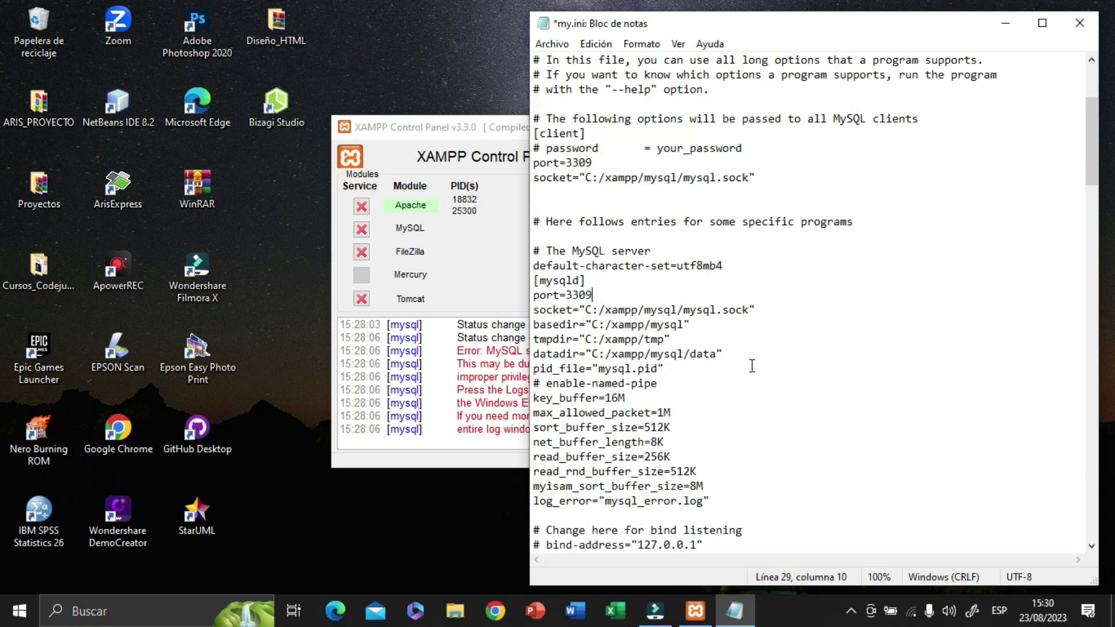
scroll(726, 361, "down", 3)
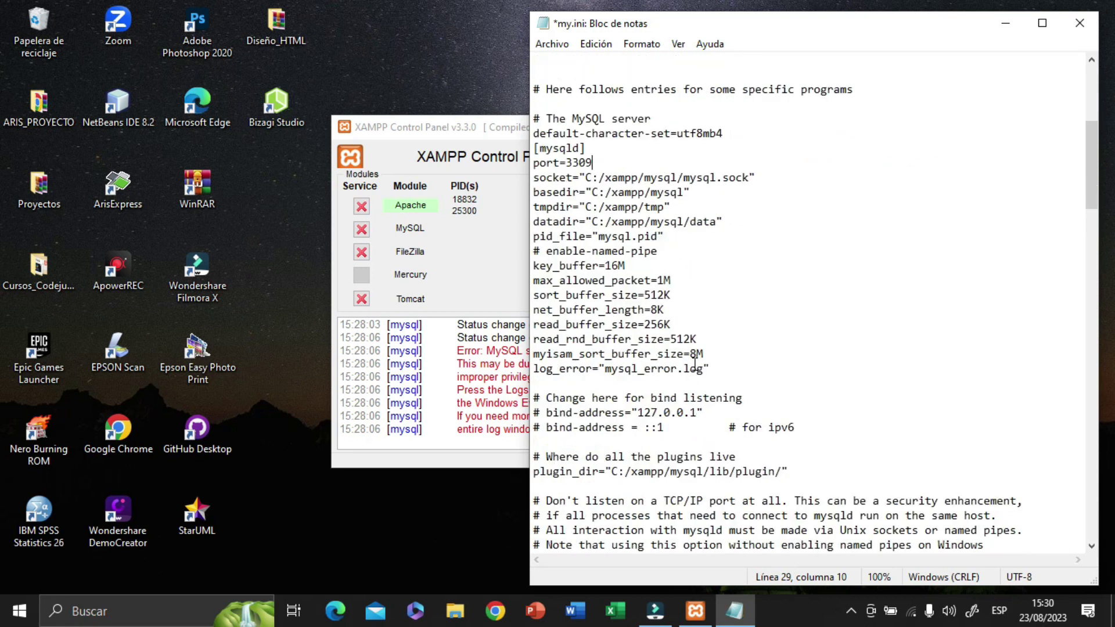
scroll(700, 364, "down", 2)
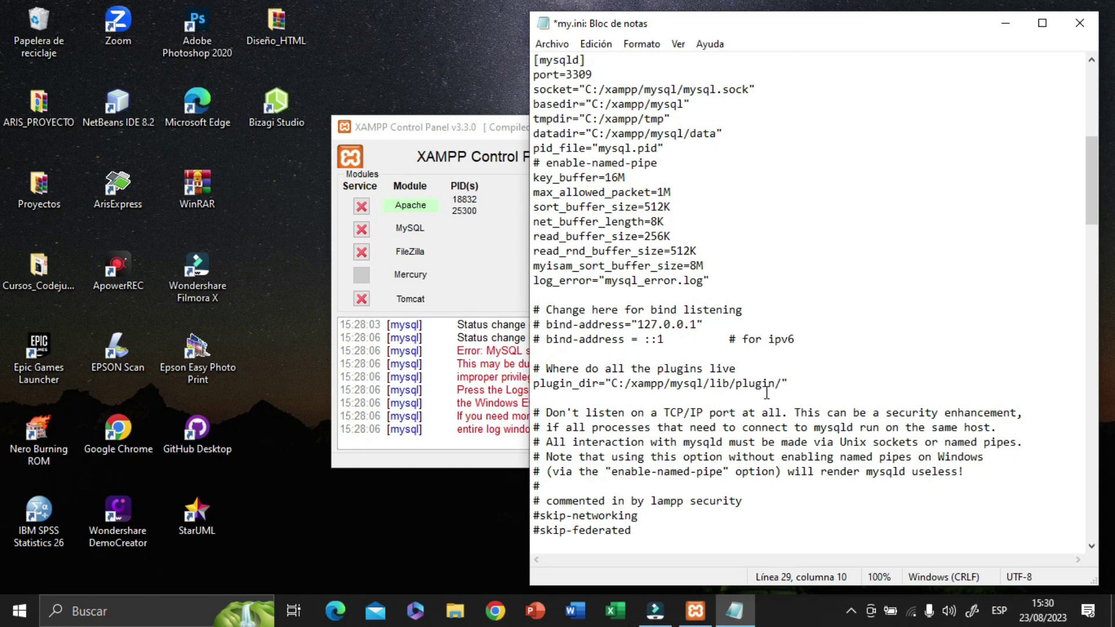
scroll(767, 354, "down", 5)
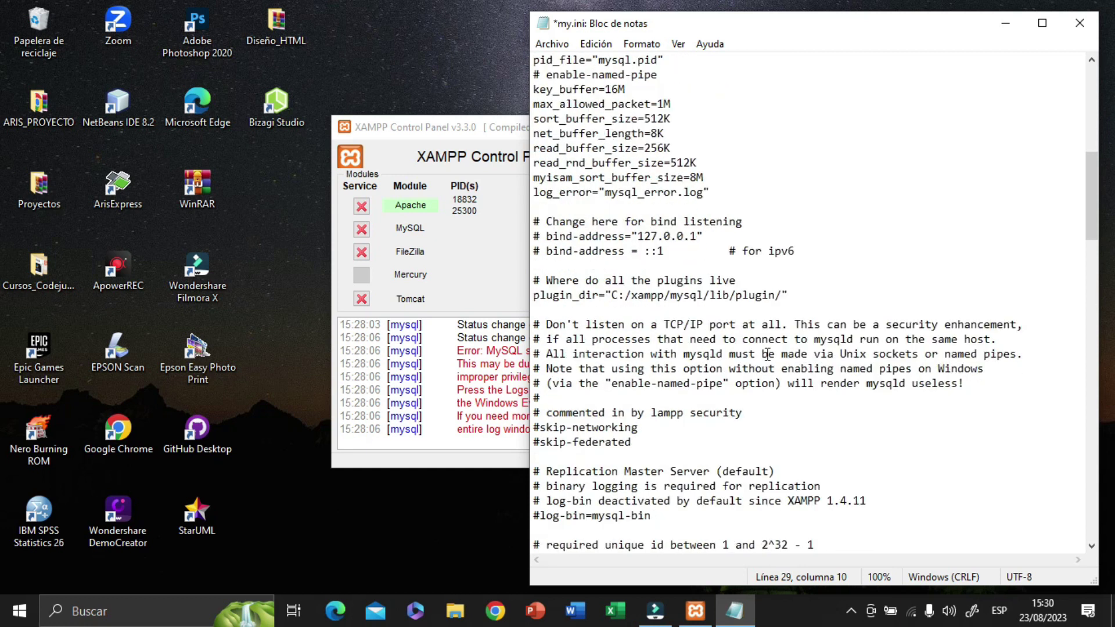
scroll(766, 354, "down", 4)
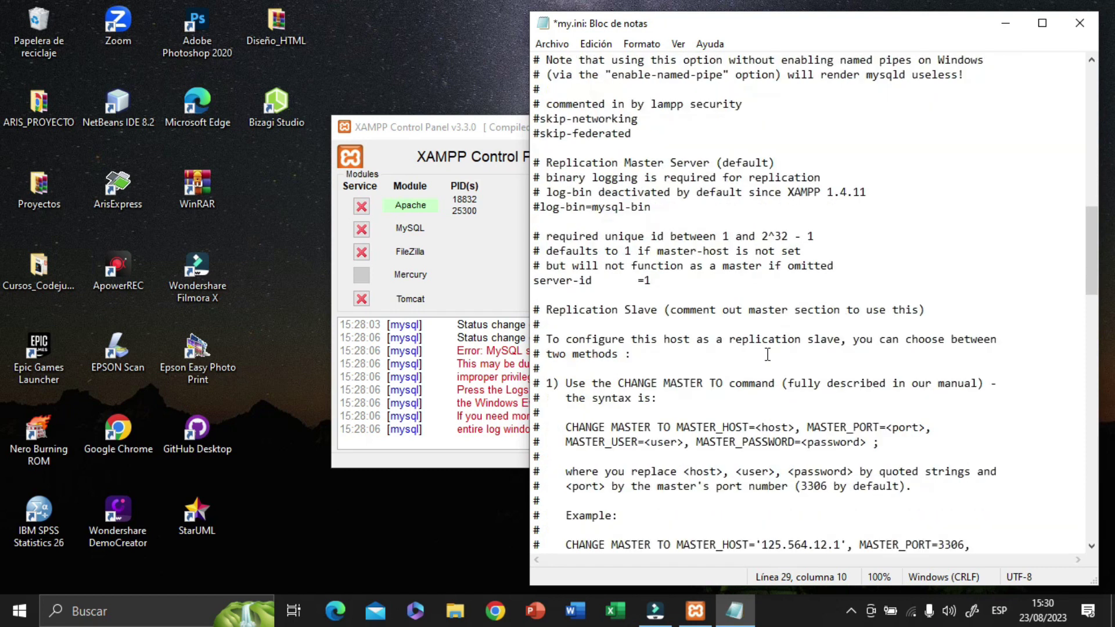
left_click(829, 488)
key("BackSpace")
type("9")
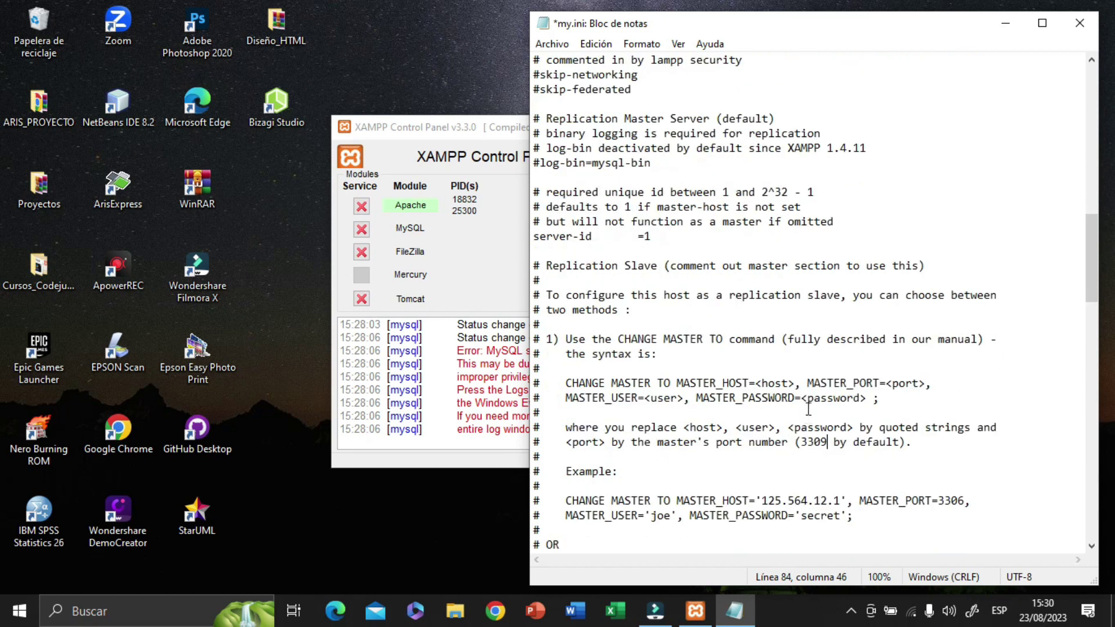
Step: Set MASTER_PORT to 3309 in the commented CHANGE MASTER TO example
scroll(810, 424, "down", 2)
scroll(804, 388, "down", 1)
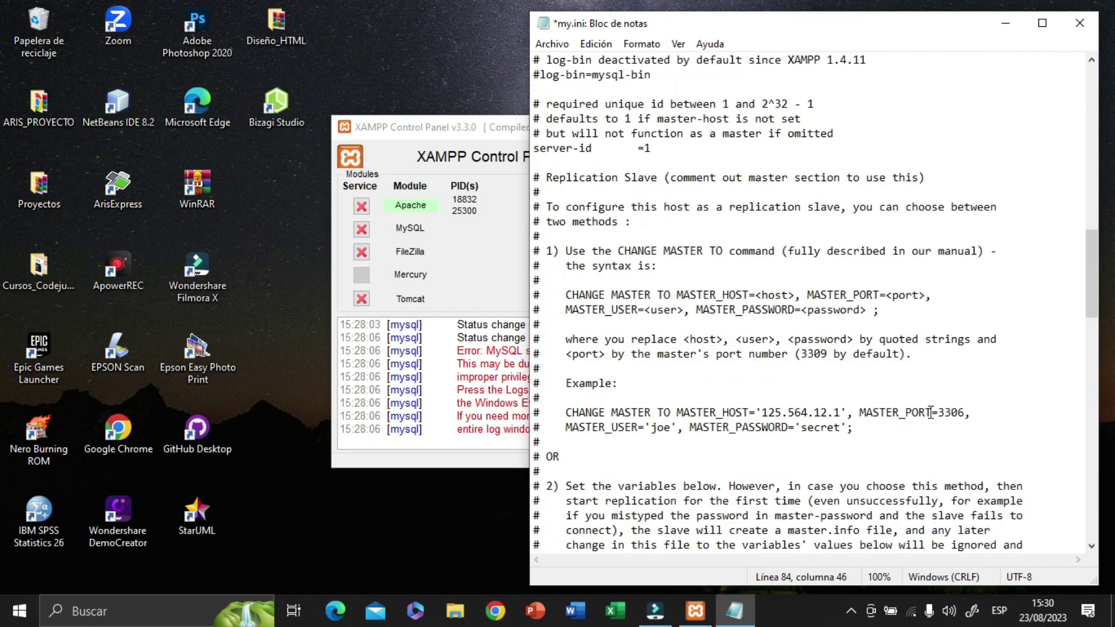
left_click(963, 412)
key("BackSpace")
type("9")
Step: Change the optional default port to 3309 in the comment above the master-port line
scroll(839, 386, "down", 1)
scroll(824, 374, "down", 5)
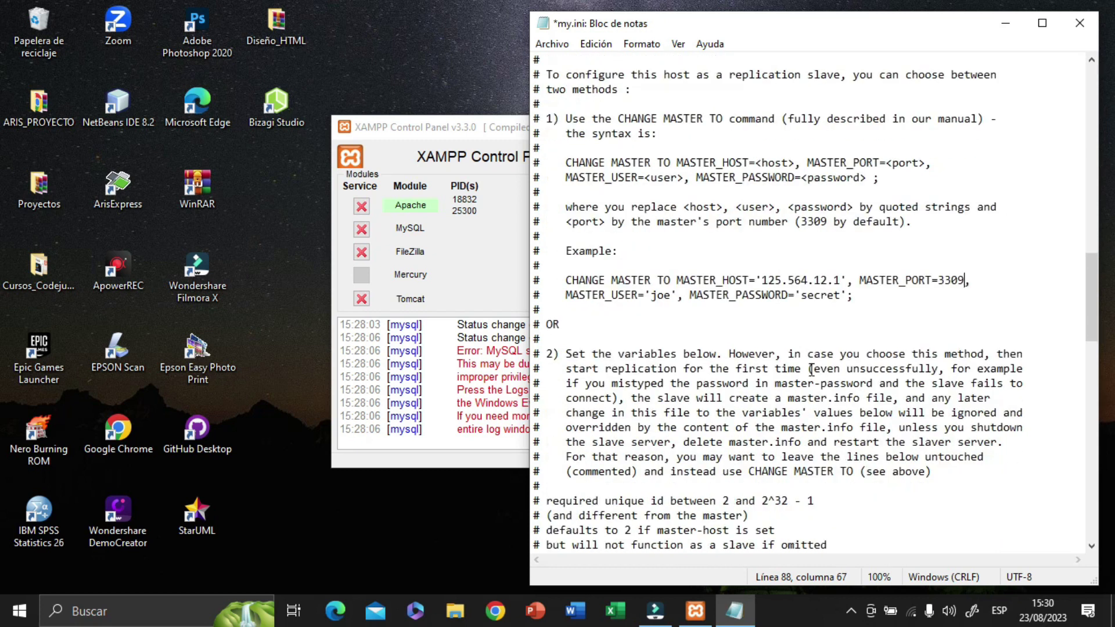
scroll(811, 369, "down", 4)
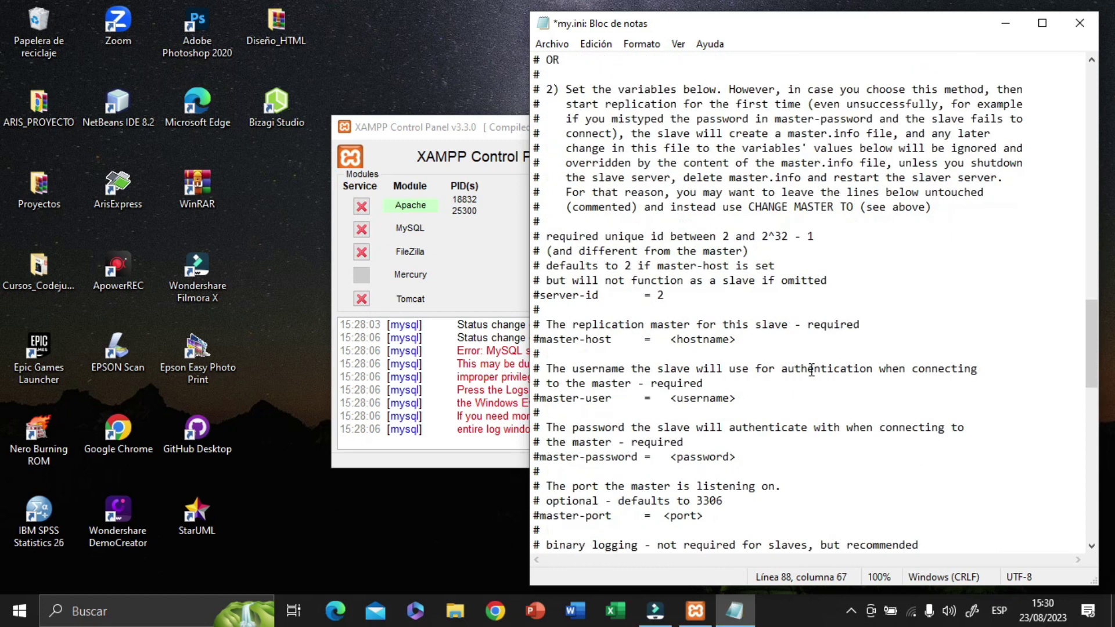
left_click(725, 458)
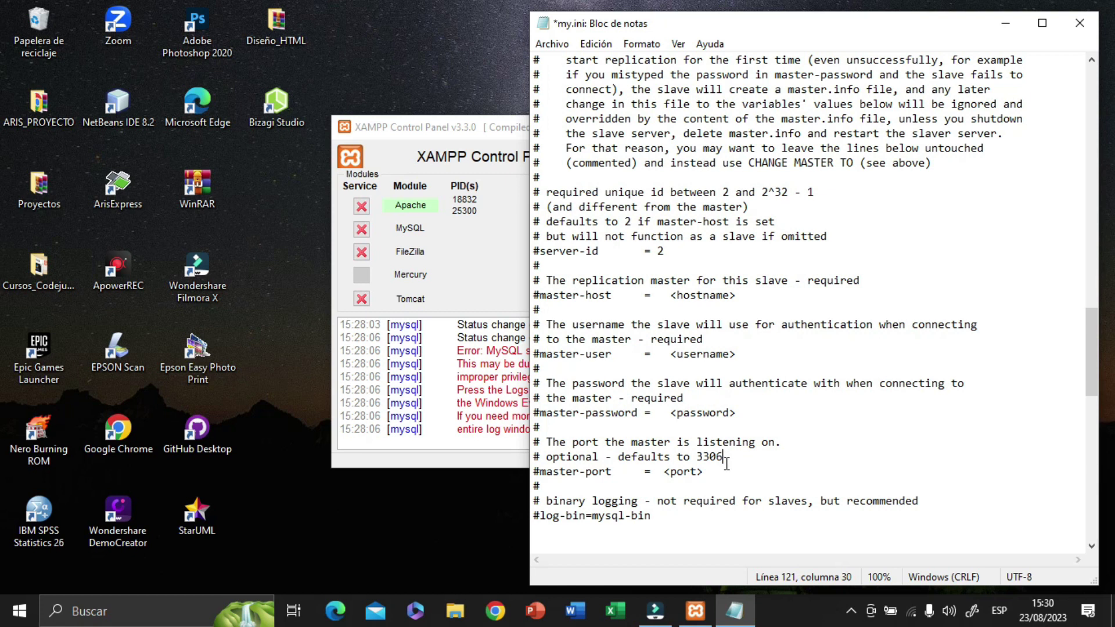
key("BackSpace")
type("9")
Step: Check the remainder of my.ini, down to the [mysqlhotcopy] section, for any other port 3306 entries
scroll(775, 453, "down", 4)
scroll(764, 418, "down", 2)
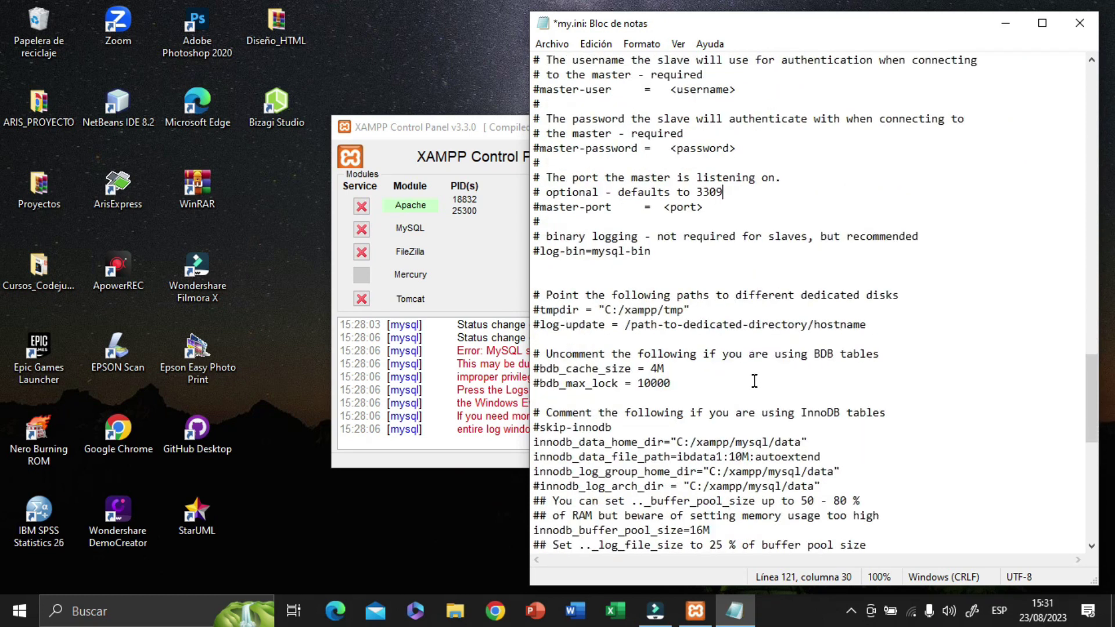
scroll(754, 377, "down", 2)
scroll(743, 361, "down", 1)
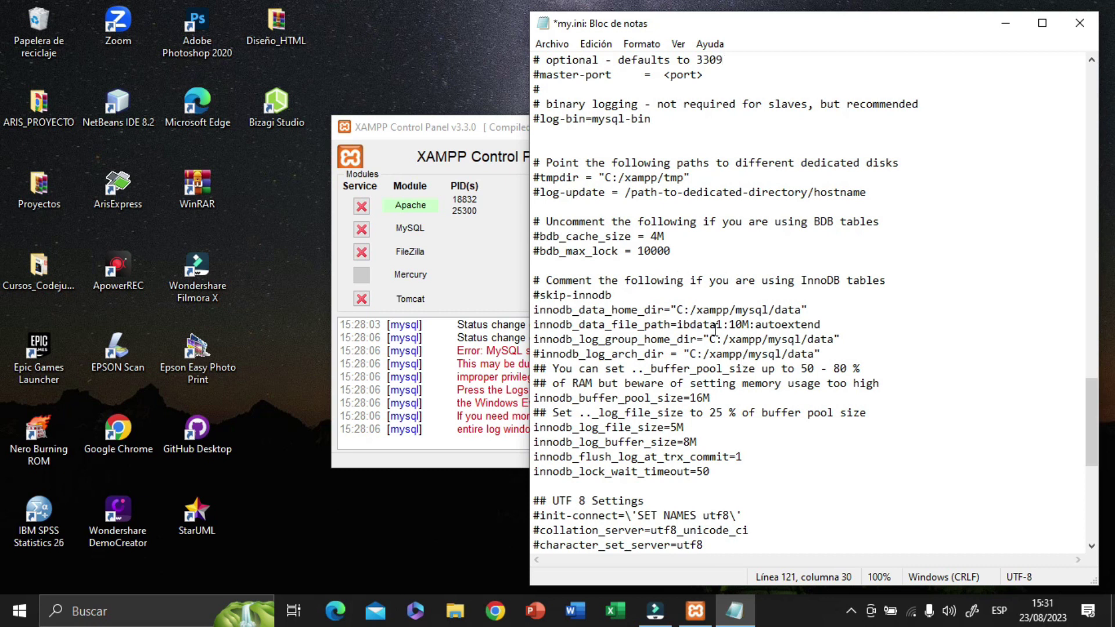
scroll(715, 327, "down", 3)
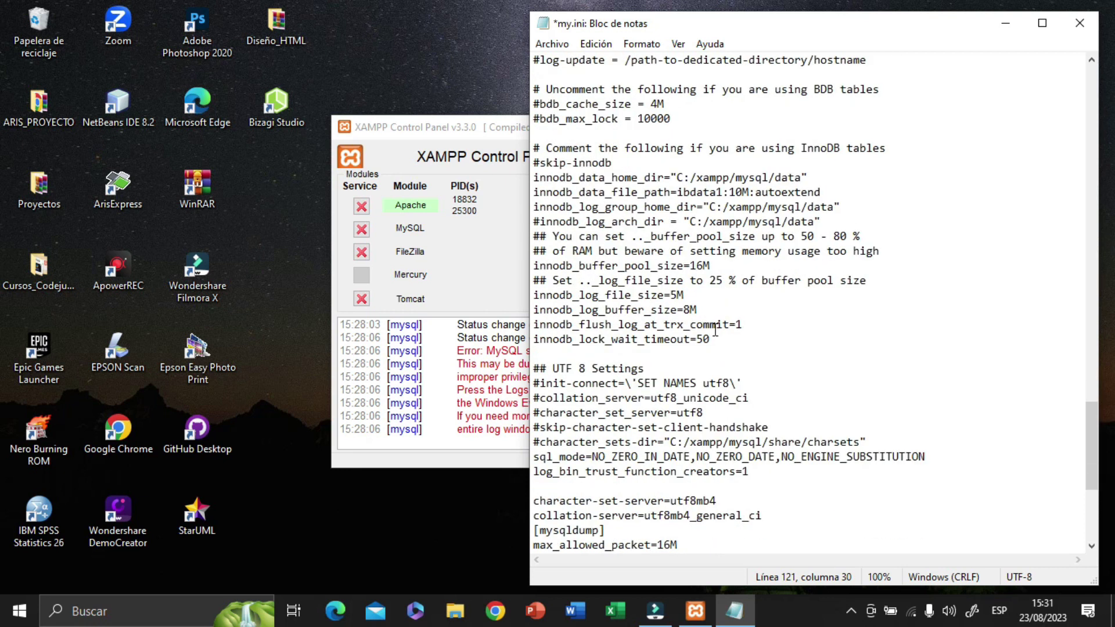
scroll(715, 329, "down", 2)
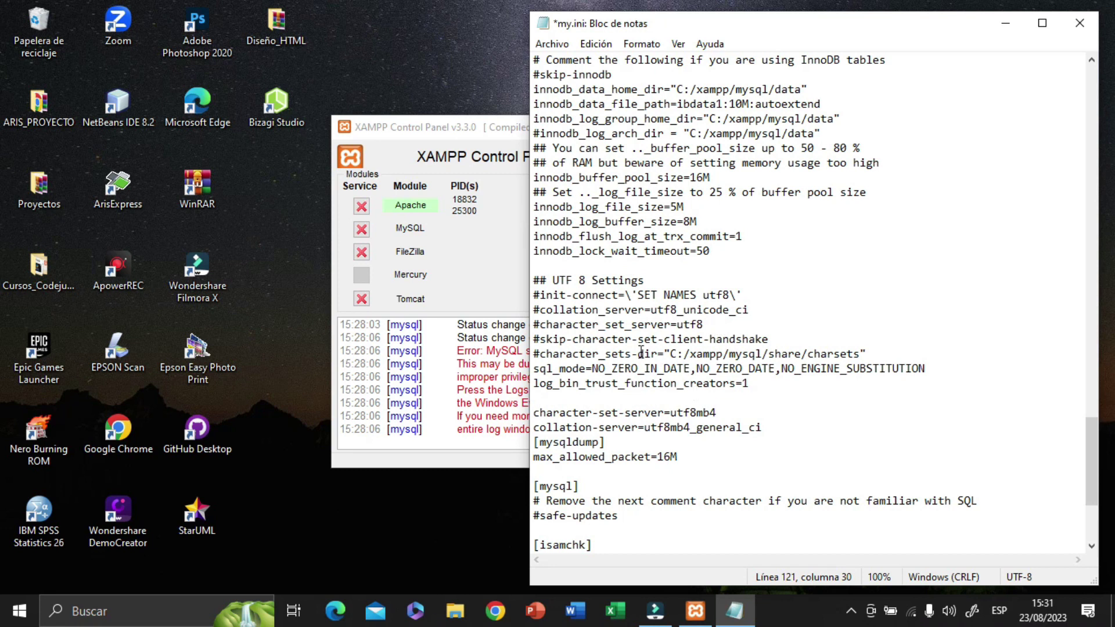
scroll(686, 338, "down", 3)
scroll(685, 338, "down", 1)
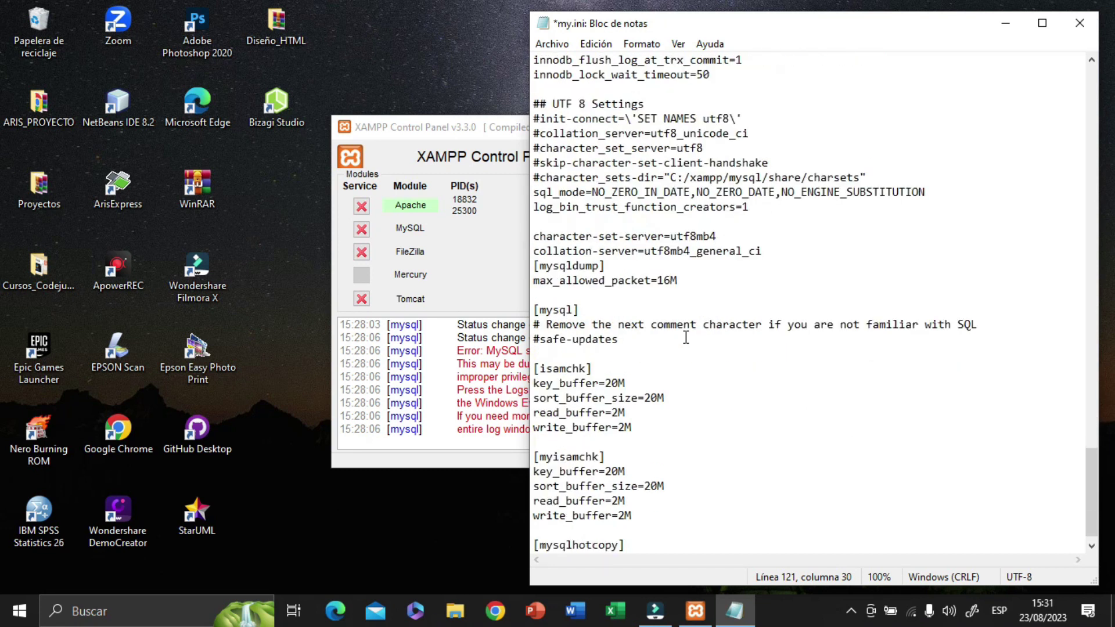
scroll(685, 337, "down", 1)
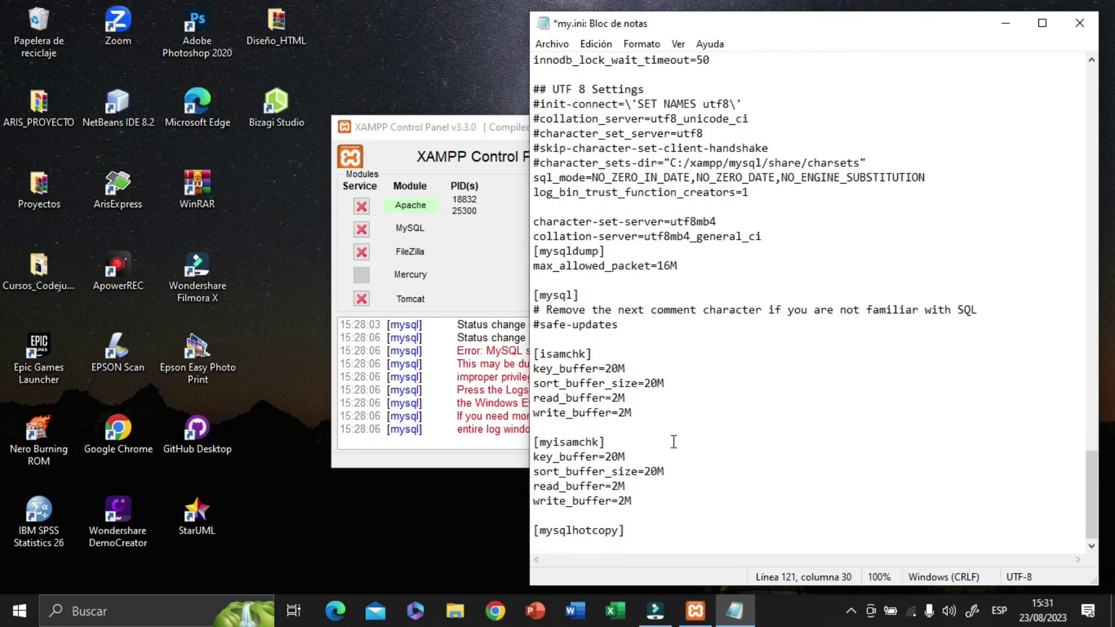
Step: Review all edited port entries in my.ini from the end of the file back to its beginning
scroll(778, 453, "up", 4)
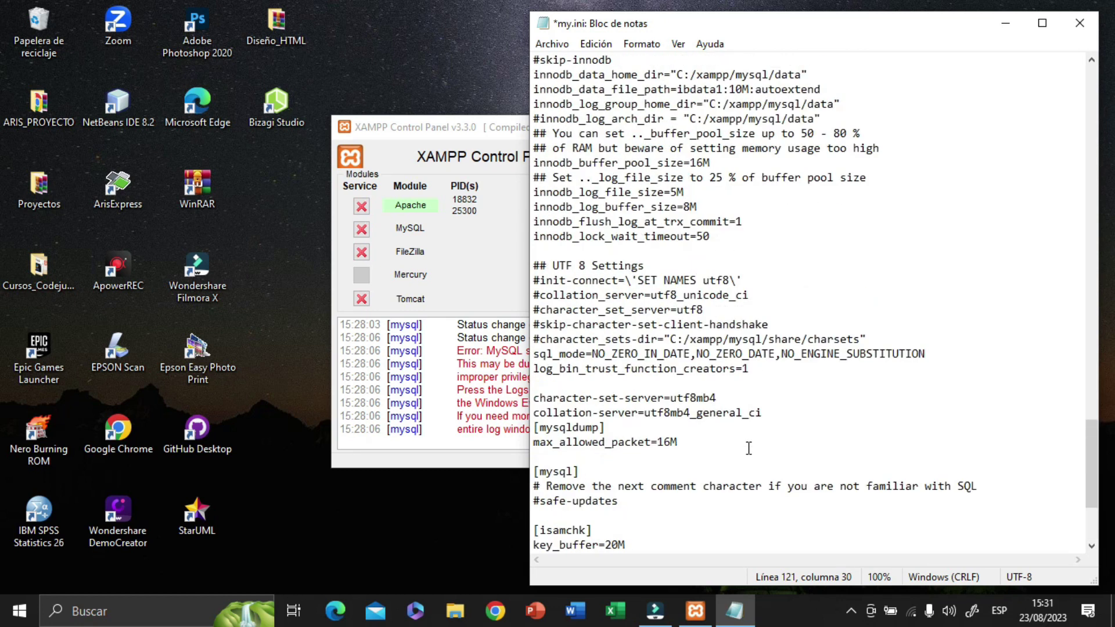
scroll(751, 458, "up", 1)
scroll(720, 347, "up", 5)
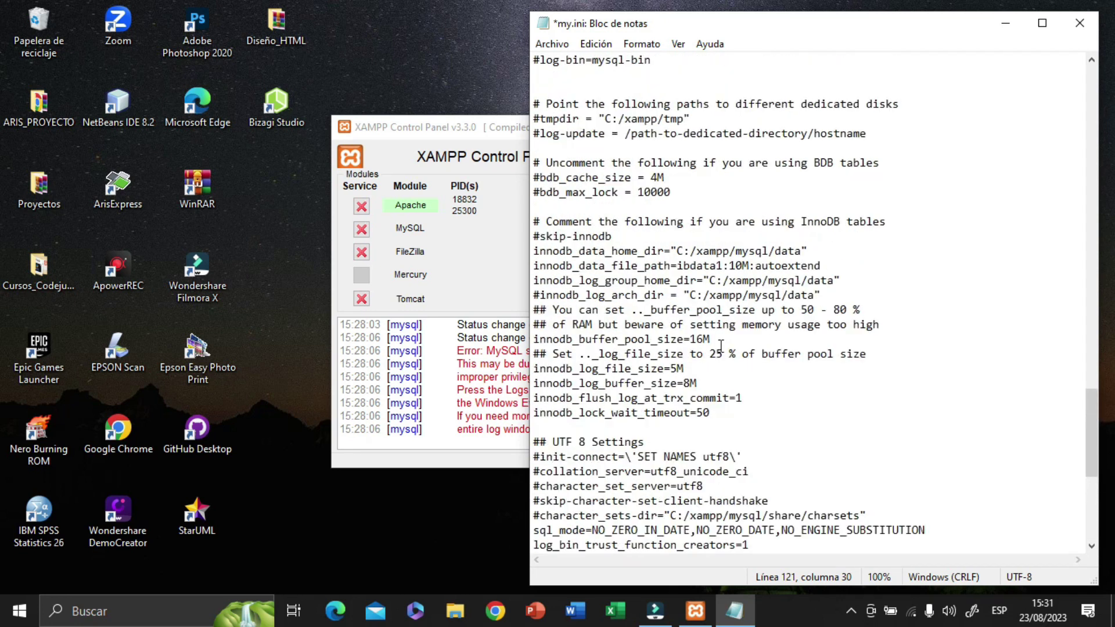
scroll(720, 346, "up", 8)
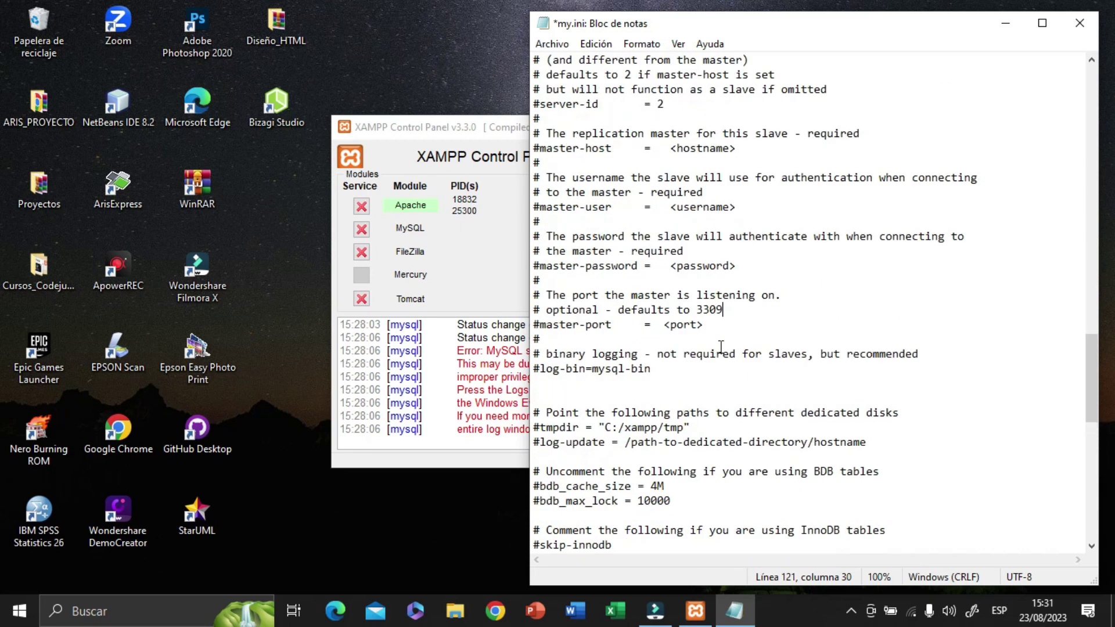
scroll(720, 347, "up", 7)
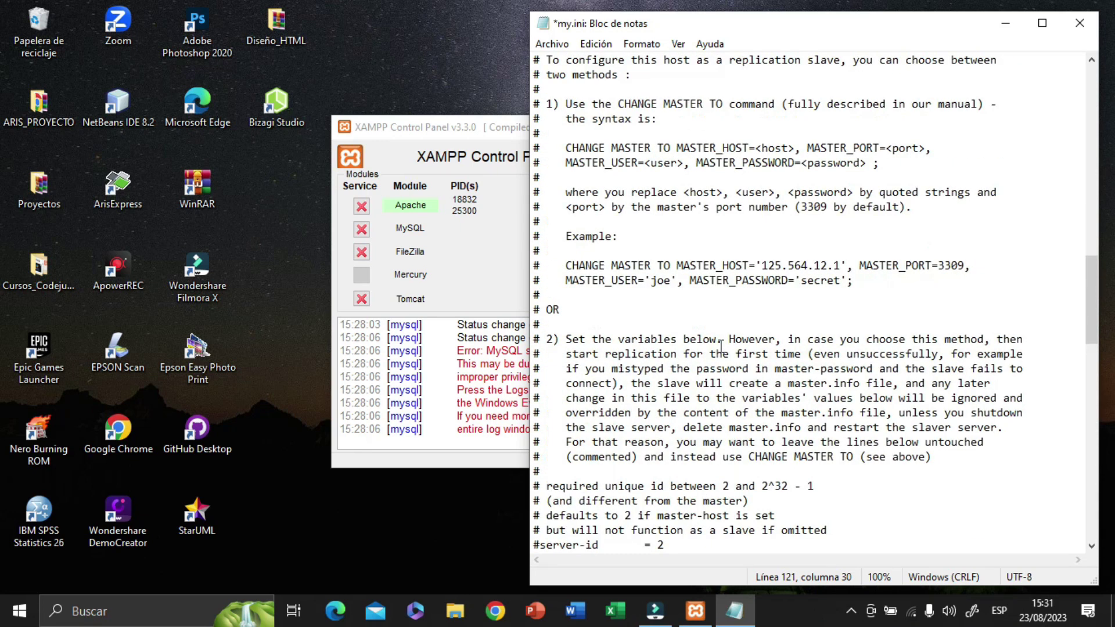
scroll(720, 347, "up", 2)
scroll(707, 318, "up", 3)
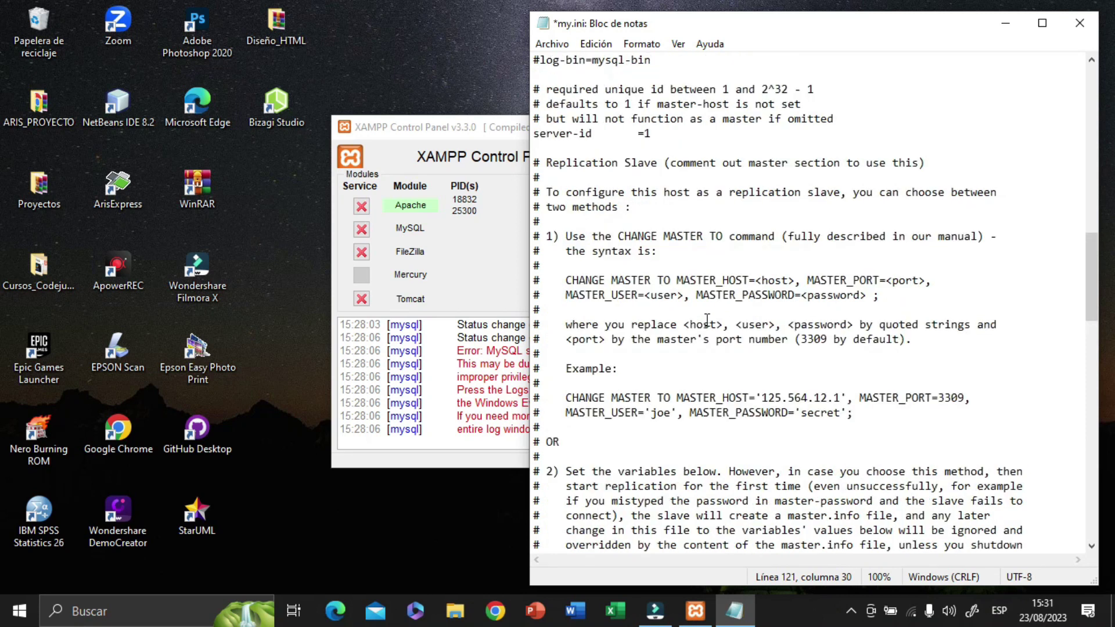
scroll(707, 318, "up", 6)
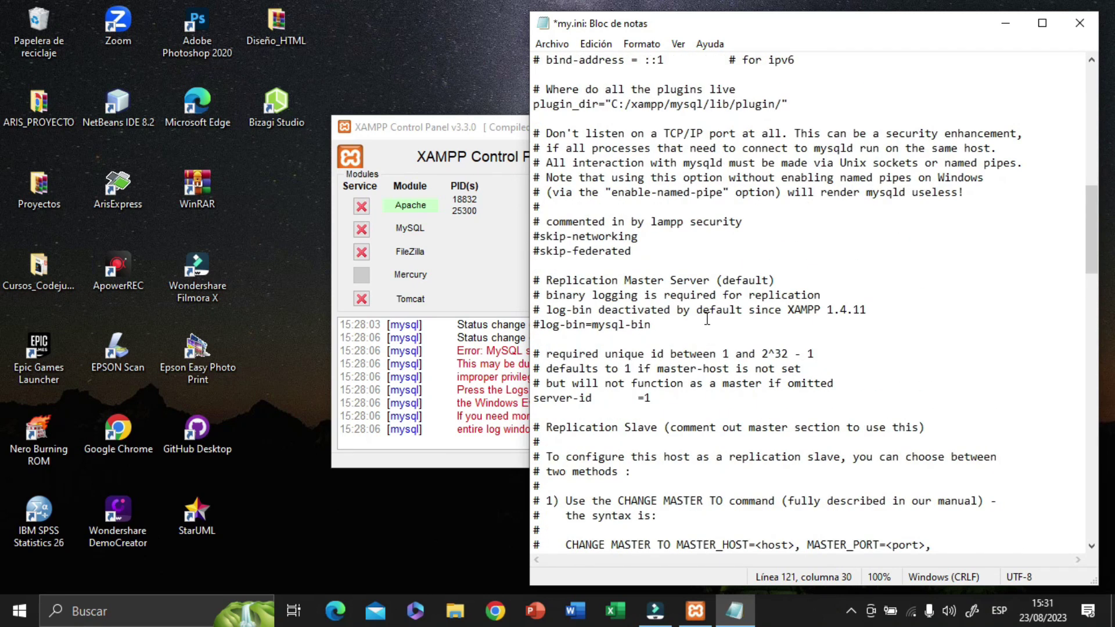
scroll(707, 318, "up", 3)
scroll(706, 316, "up", 2)
scroll(702, 285, "up", 2)
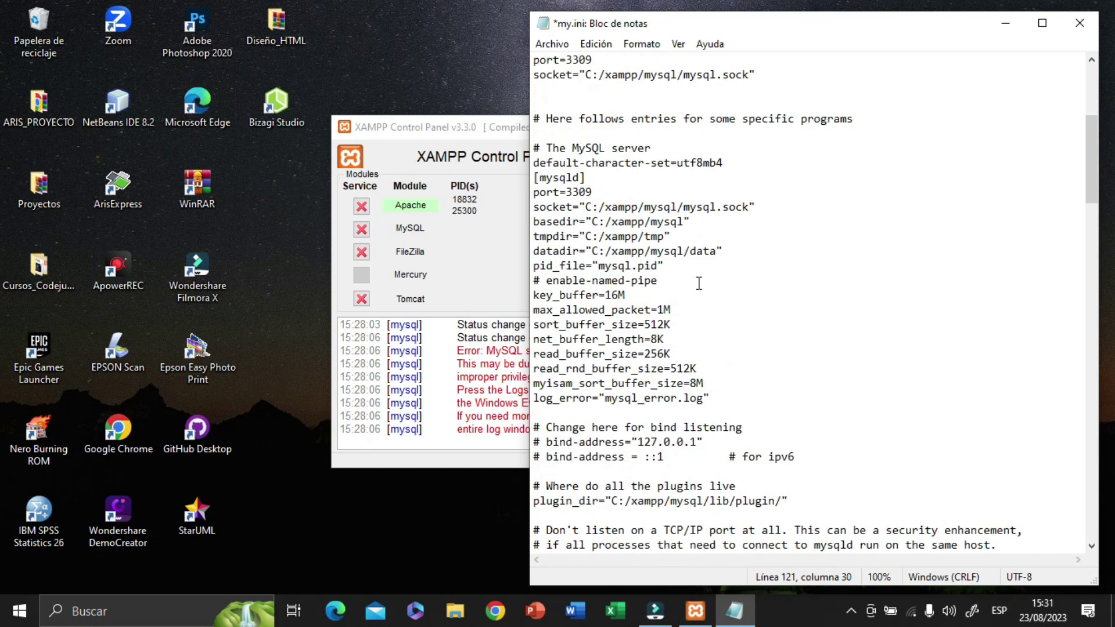
scroll(705, 287, "up", 5)
scroll(710, 295, "up", 2)
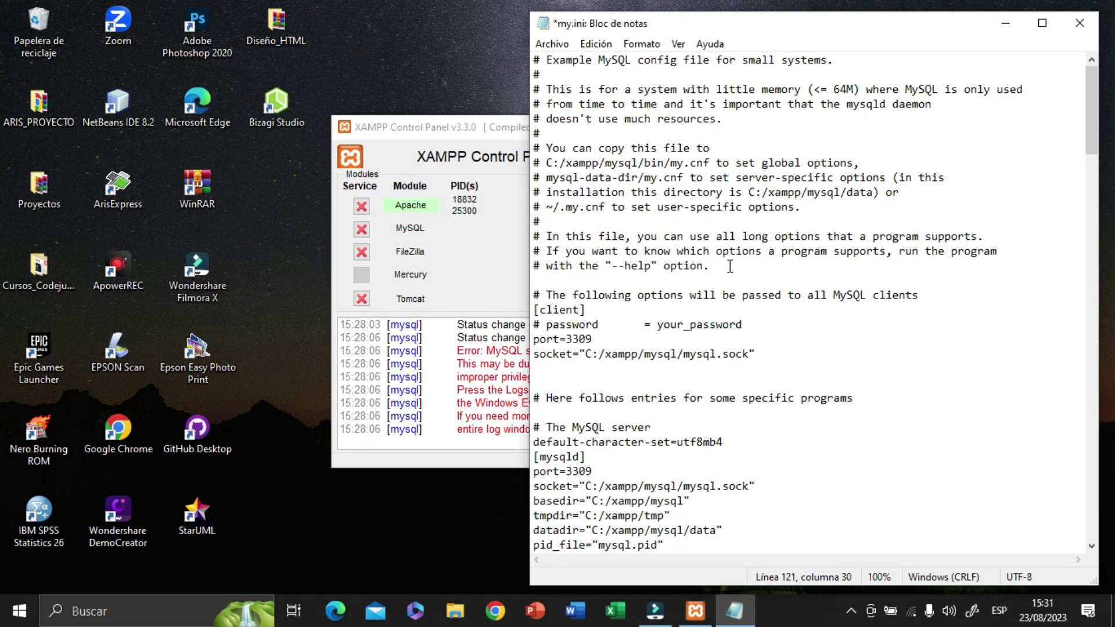
Step: Save the port changes in my.ini and close the file
key("ctrl+s")
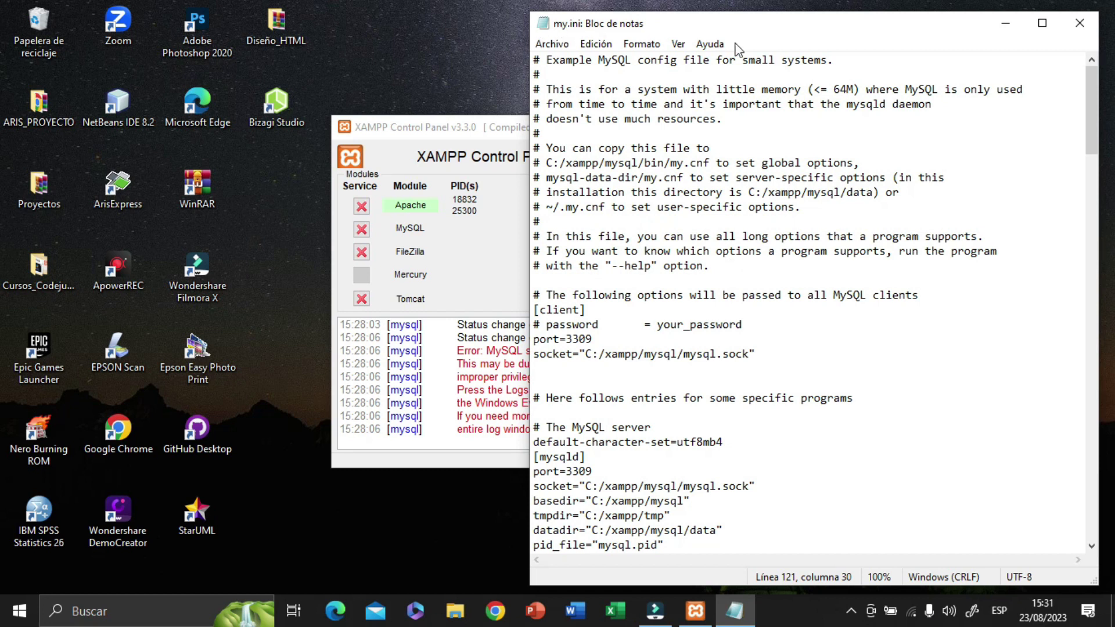
left_click(1078, 25)
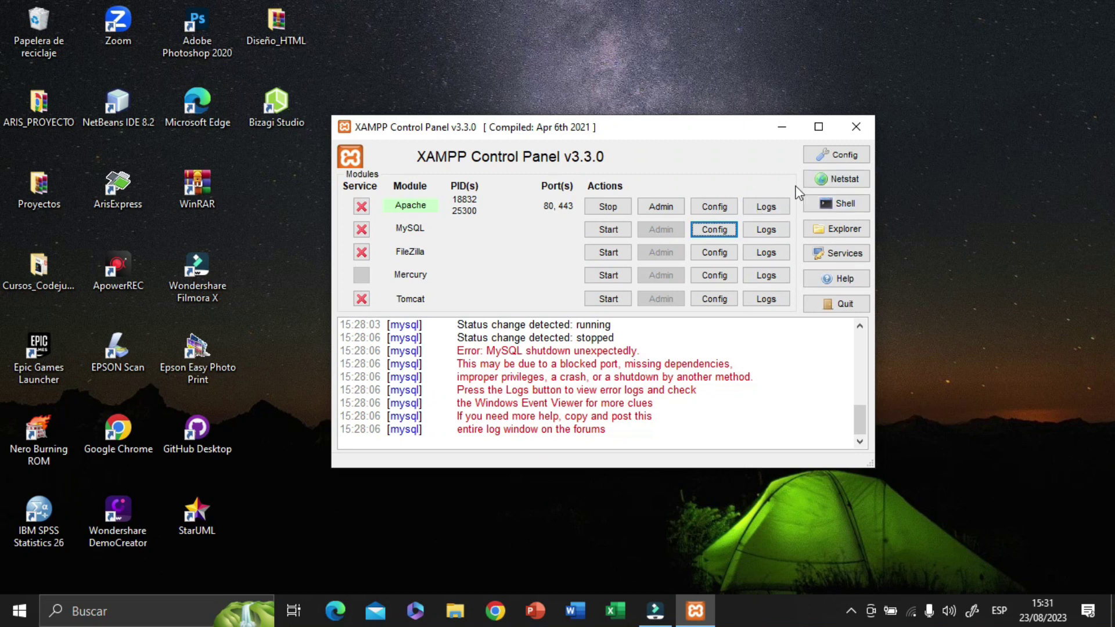
Step: Set MySQL's main port to 3309 in the control panel's service and port settings, and save the configuration
left_click(827, 158)
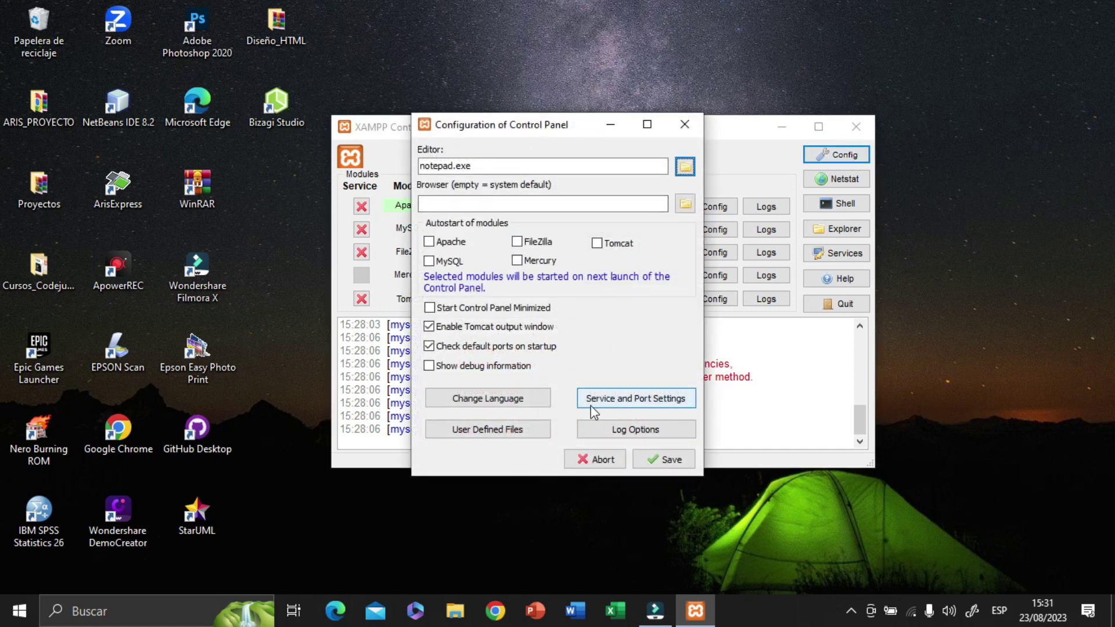
left_click(628, 401)
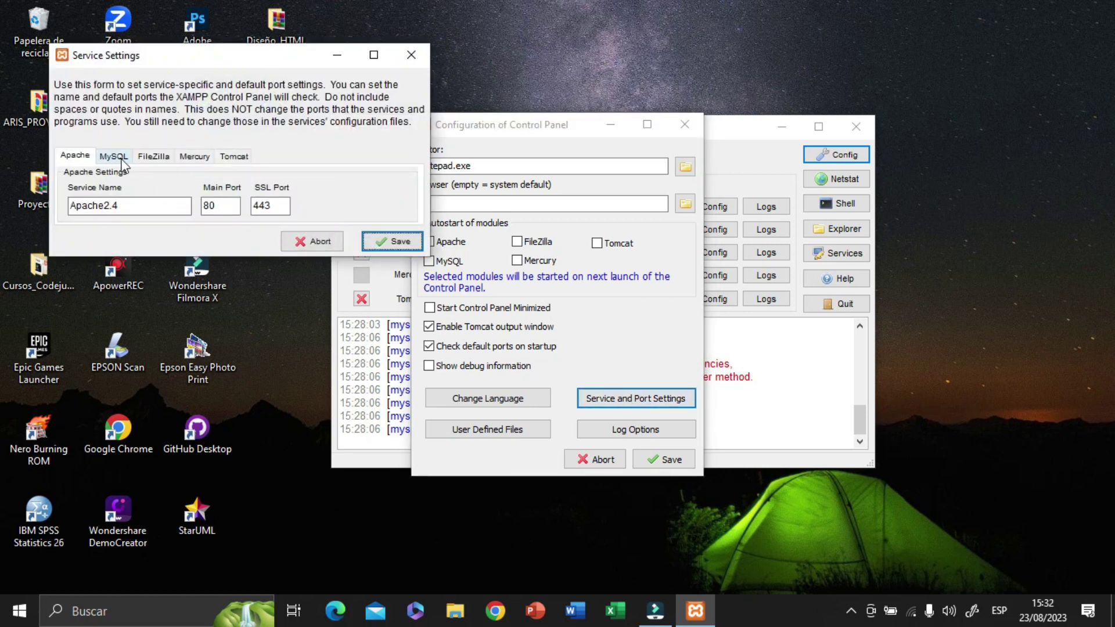
left_click(121, 159)
left_click(230, 207)
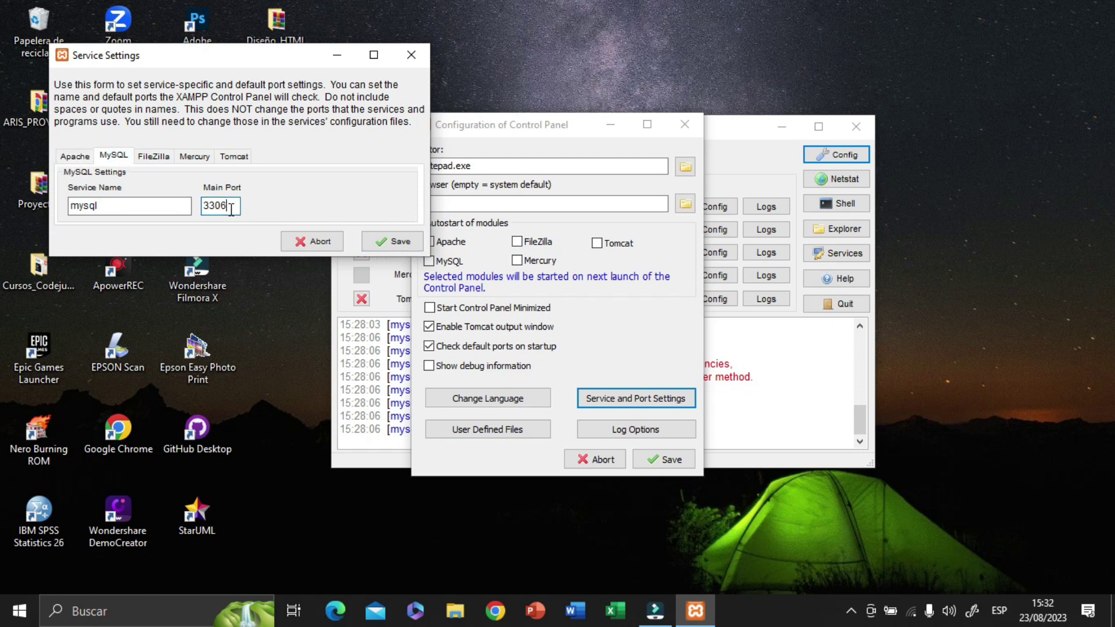
key("BackSpace")
type("9")
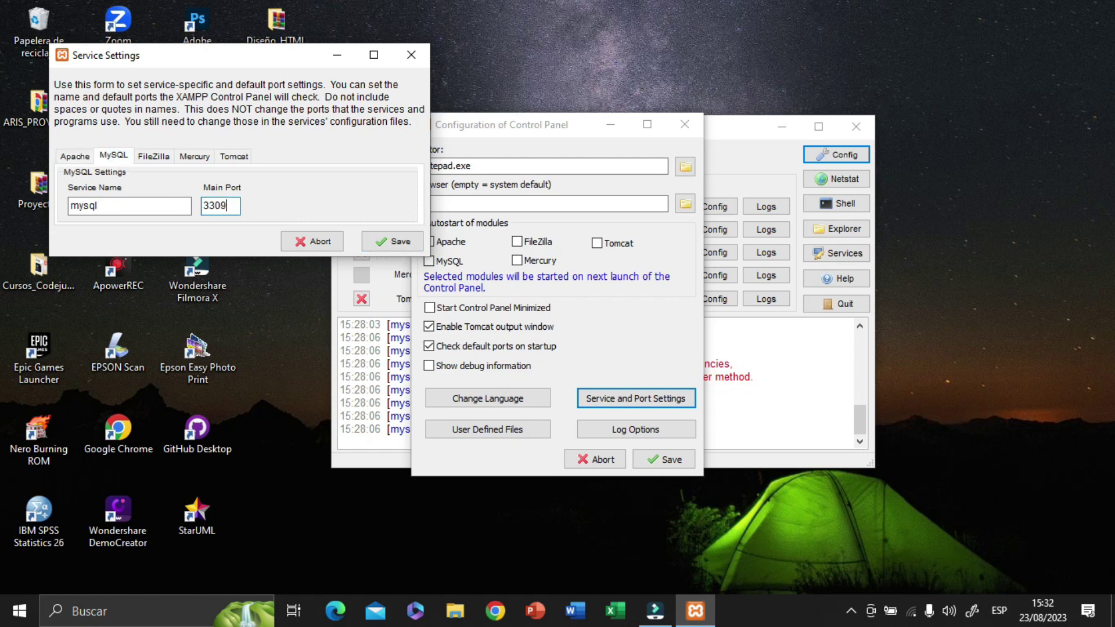
left_click(384, 242)
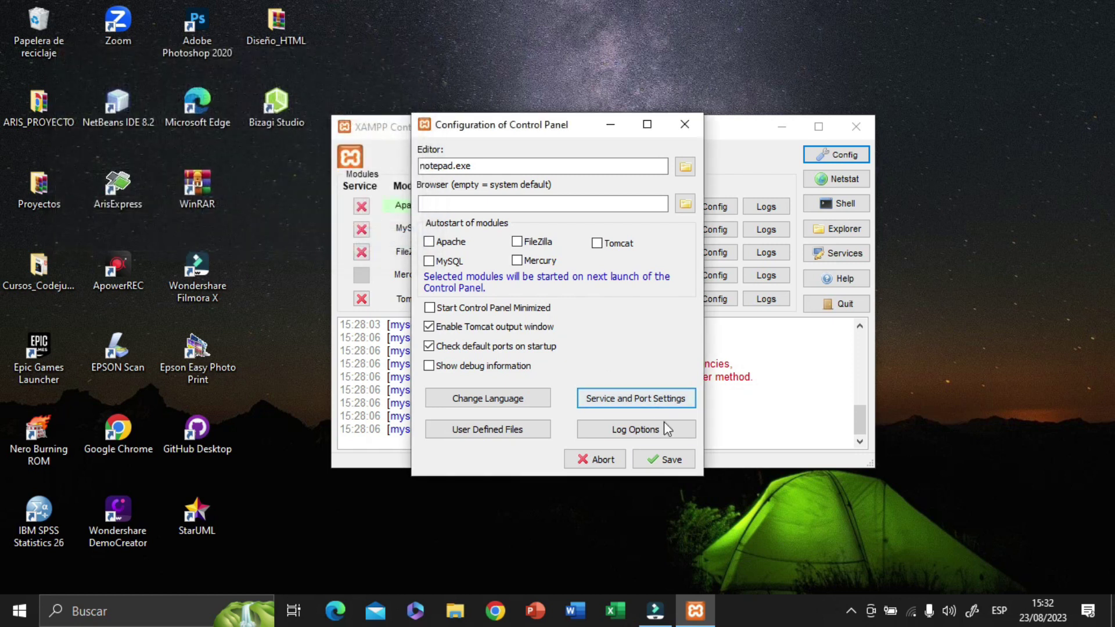
left_click(665, 459)
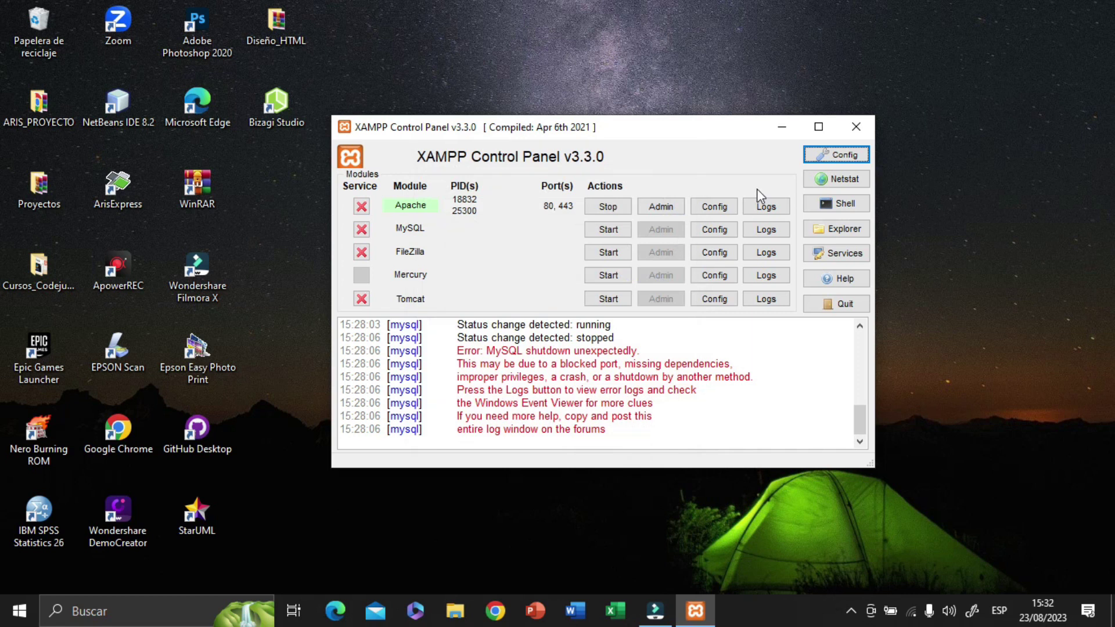
Step: Open the config.inc.php file from the C:\xampp\phpMyAdmin folder in File Explorer
left_click_drag(695, 134, 749, 141)
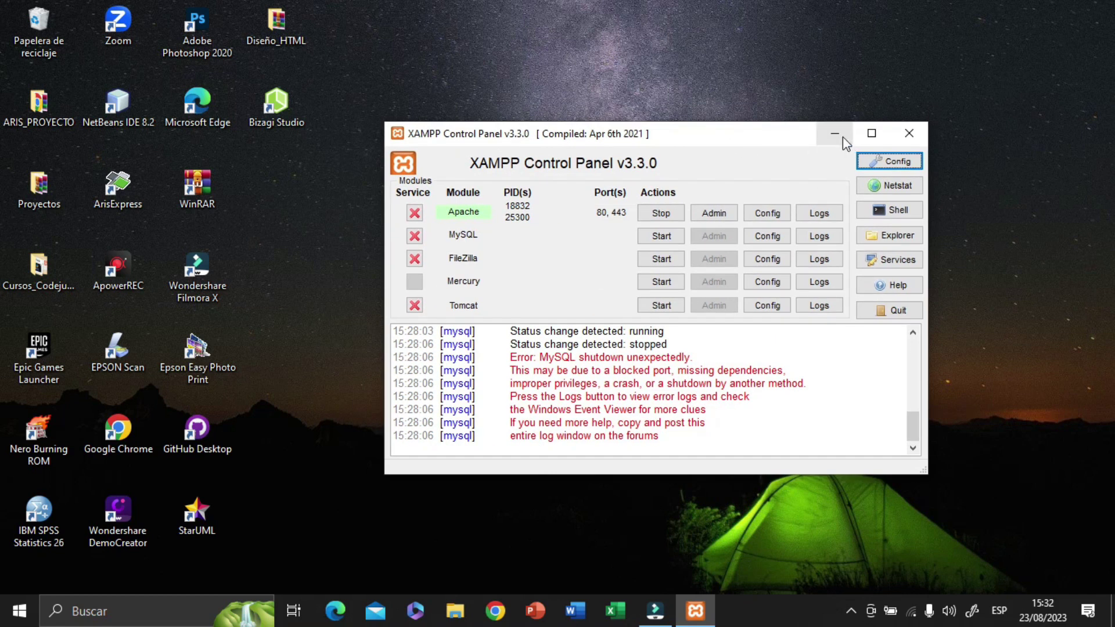
left_click(456, 619)
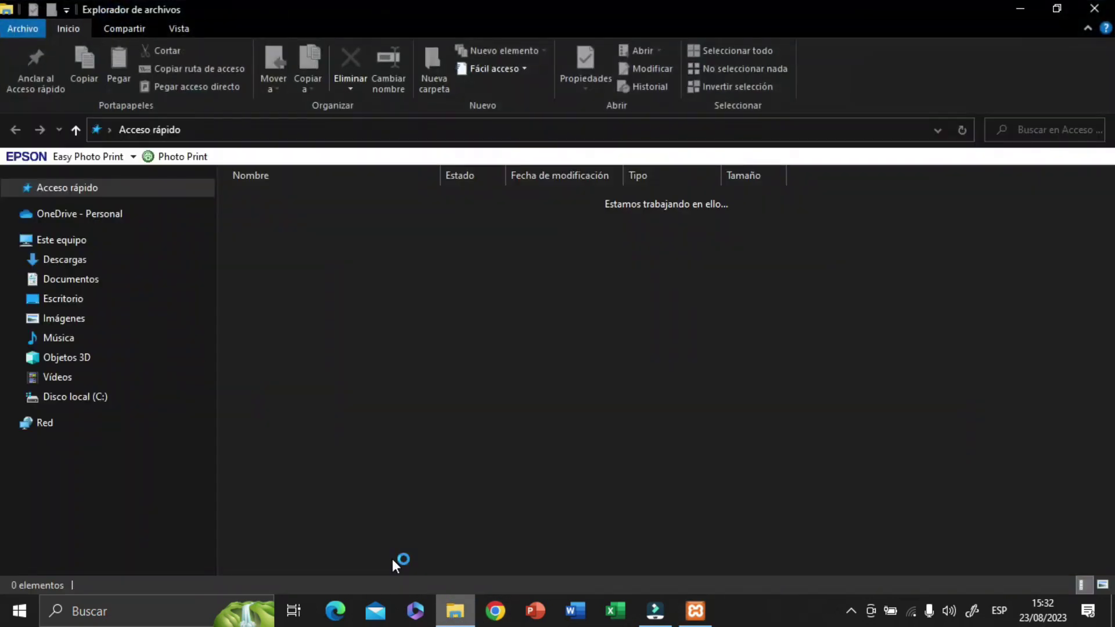
left_click(112, 400)
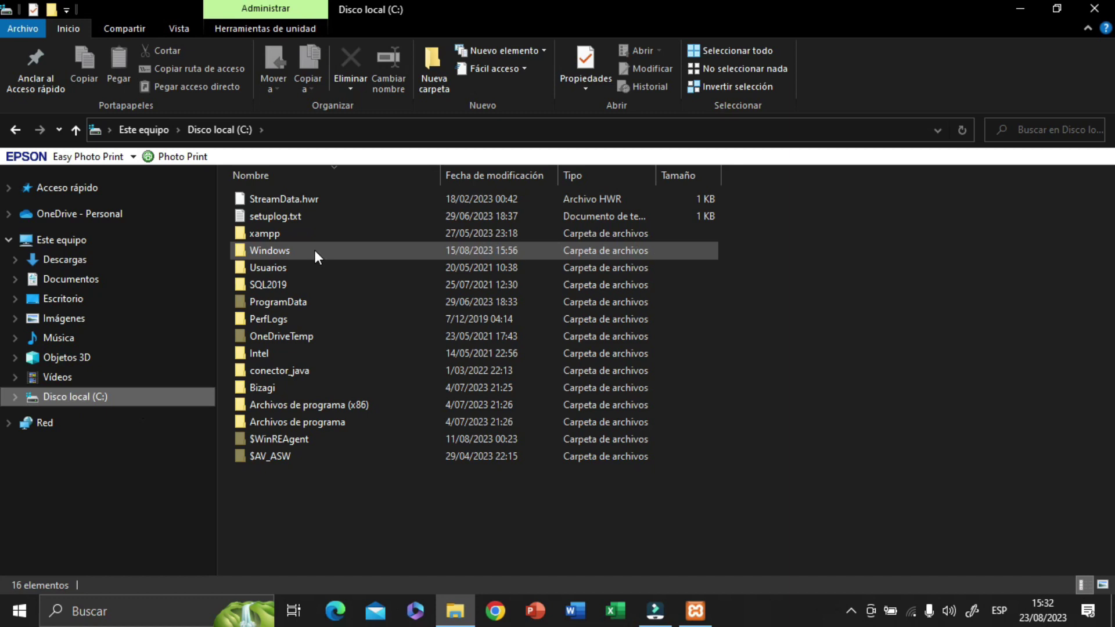
left_click(280, 237)
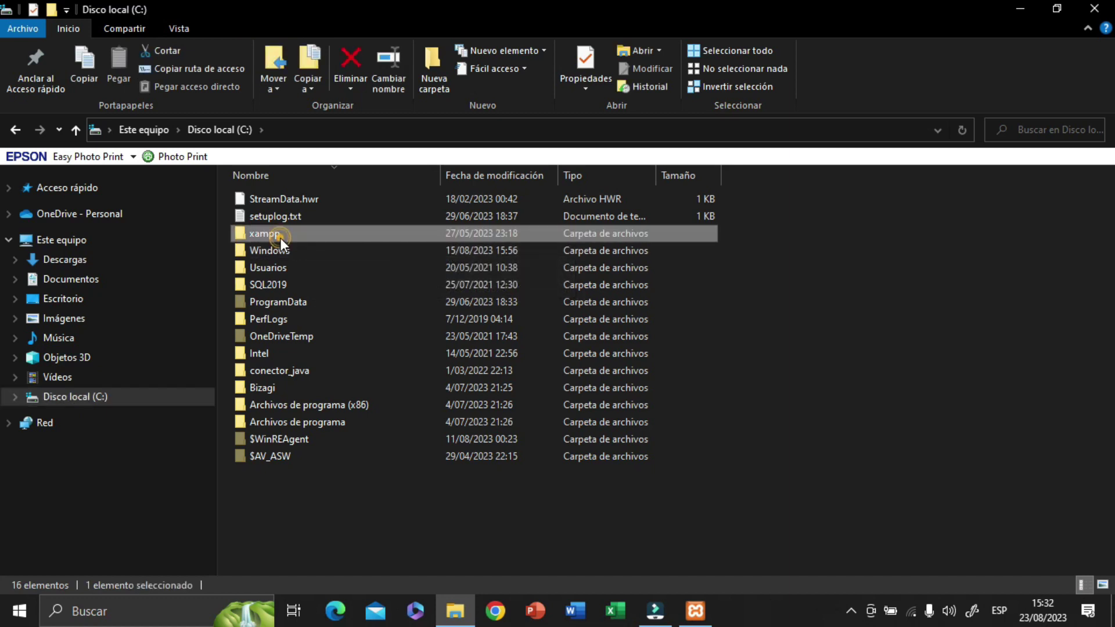
double_click(280, 237)
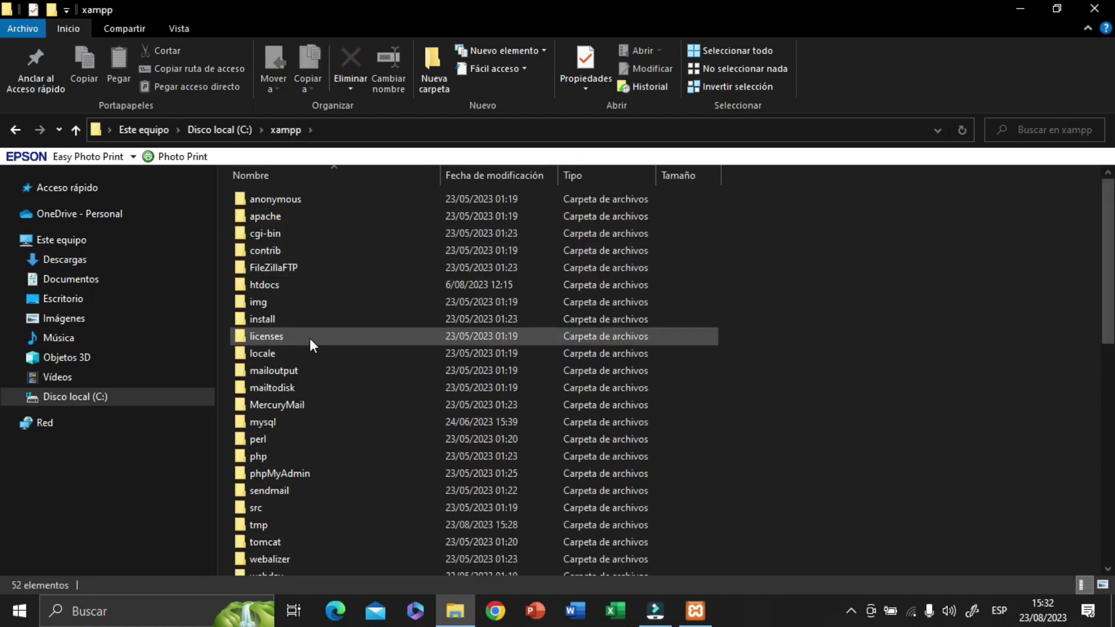
scroll(311, 334, "down", 1)
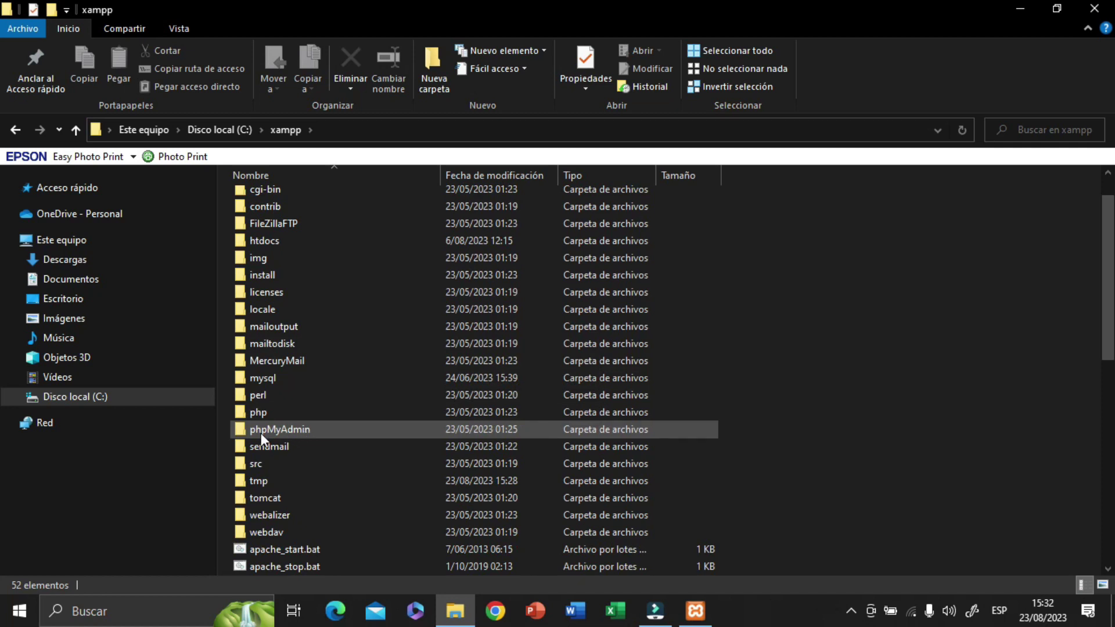
double_click(294, 432)
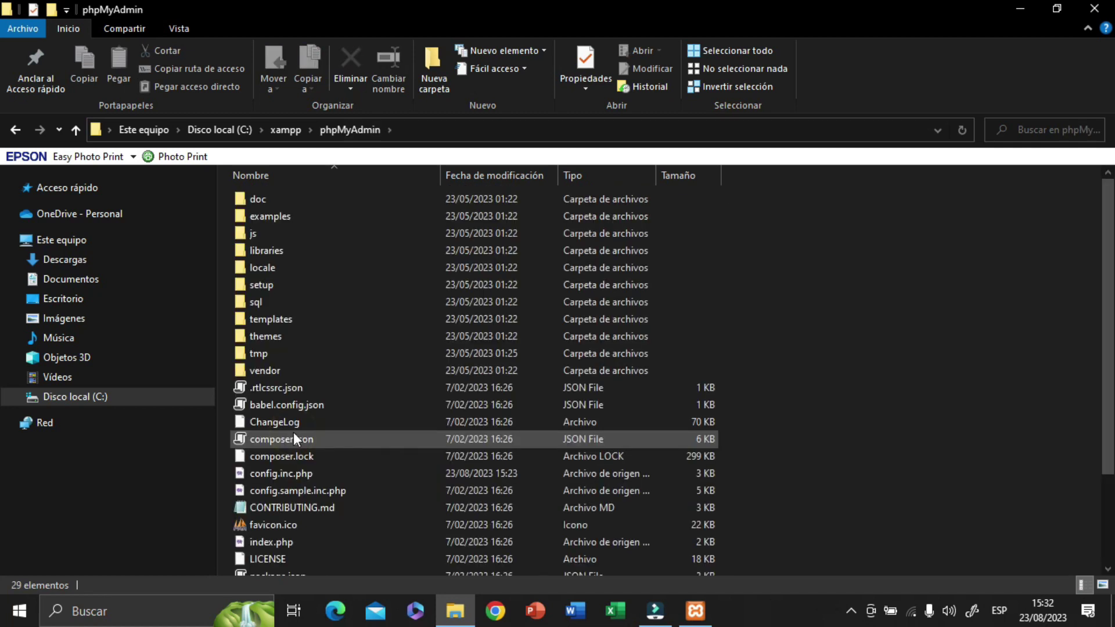
scroll(348, 384, "down", 3)
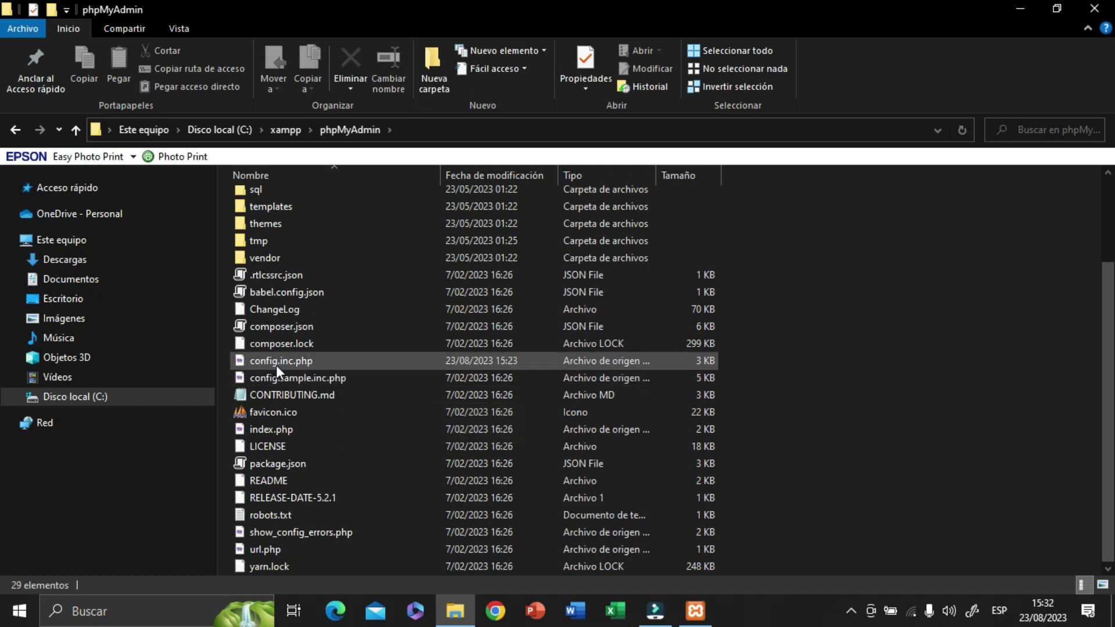
left_click(307, 362)
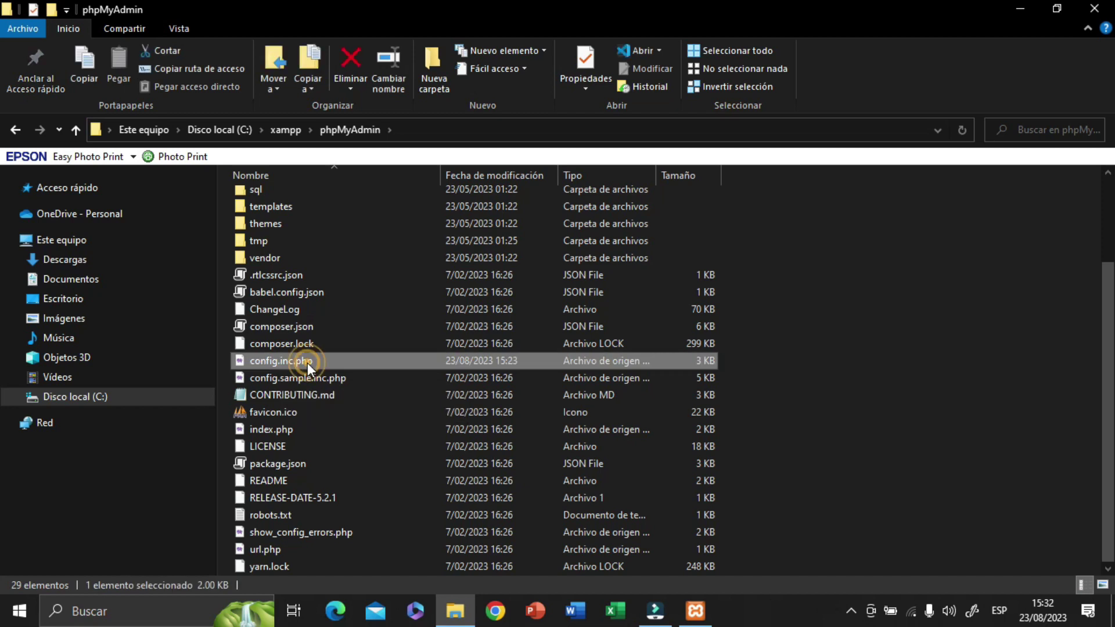
double_click(308, 362)
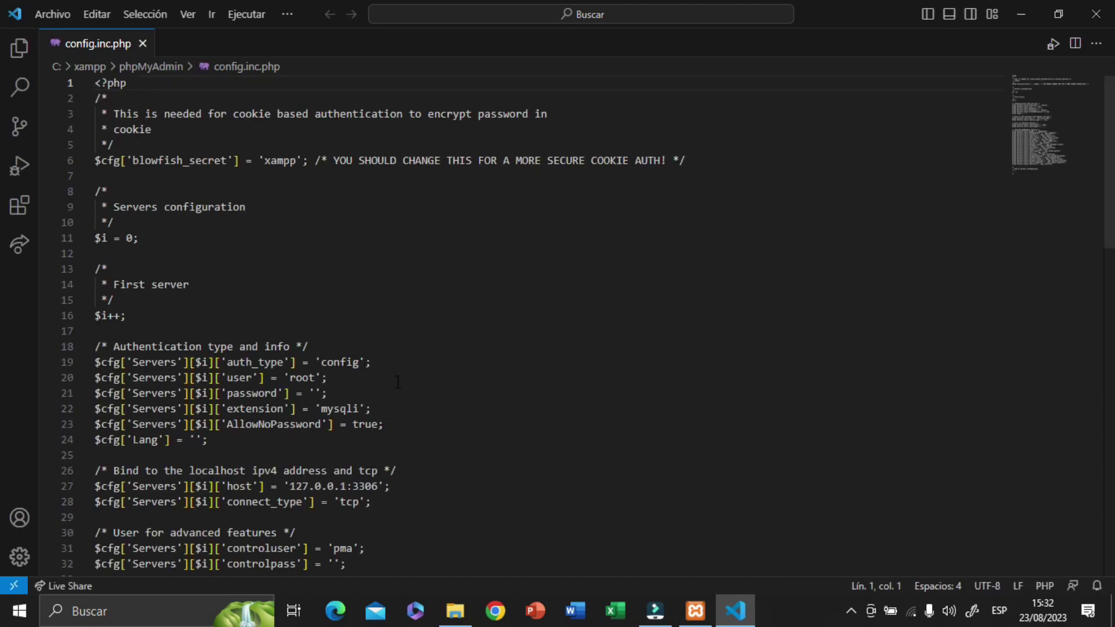
Step: Set the server host in config.inc.php to '127.0.0.1:3309', save the file, and close the editor and File Explorer
scroll(388, 369, "down", 1)
left_click(378, 445)
double_click(376, 446)
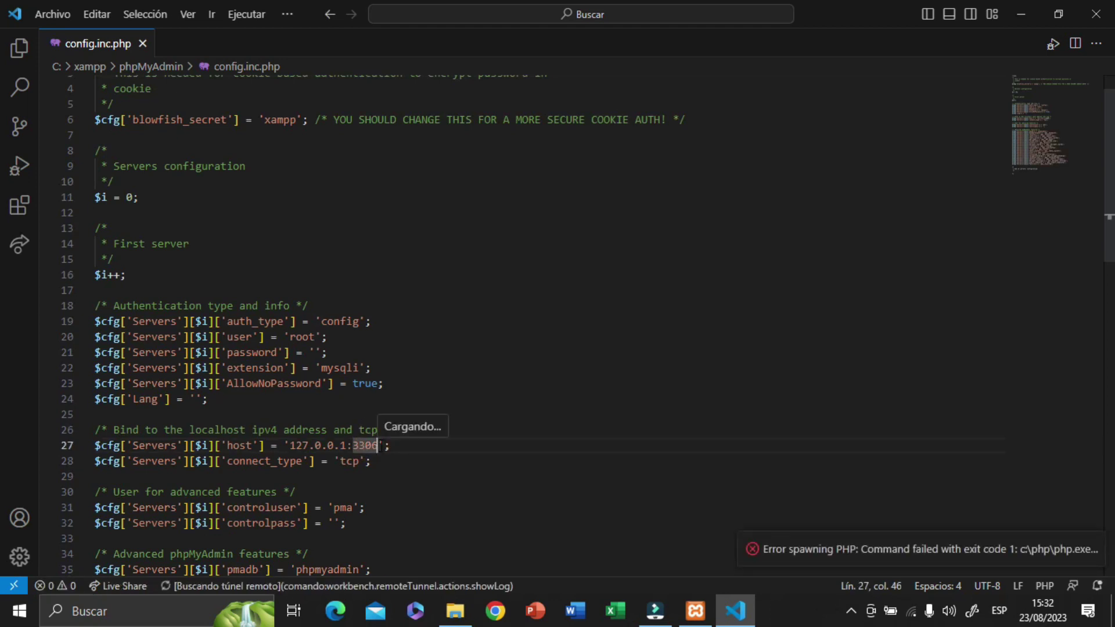
type("330")
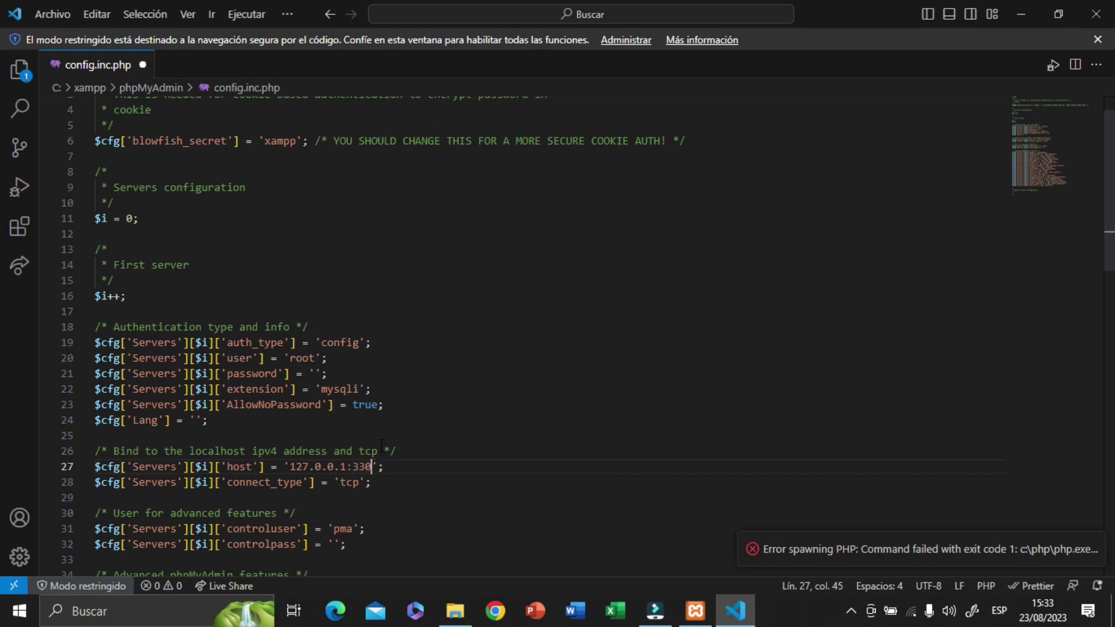
scroll(438, 393, "down", 2)
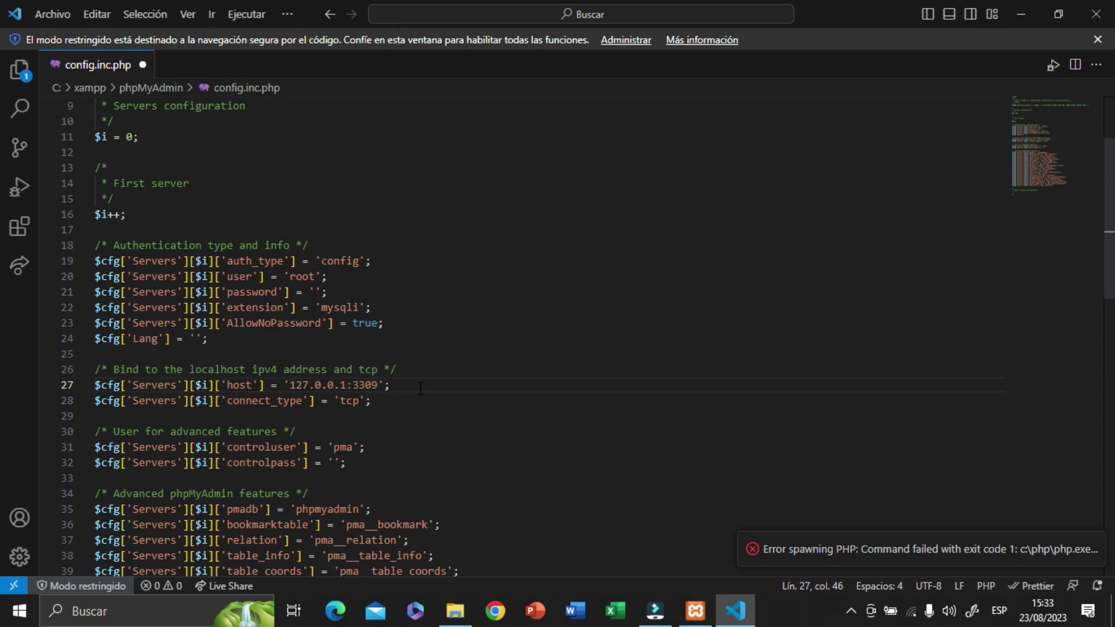
key("ctrl+s")
left_click(1095, 13)
left_click(1094, 8)
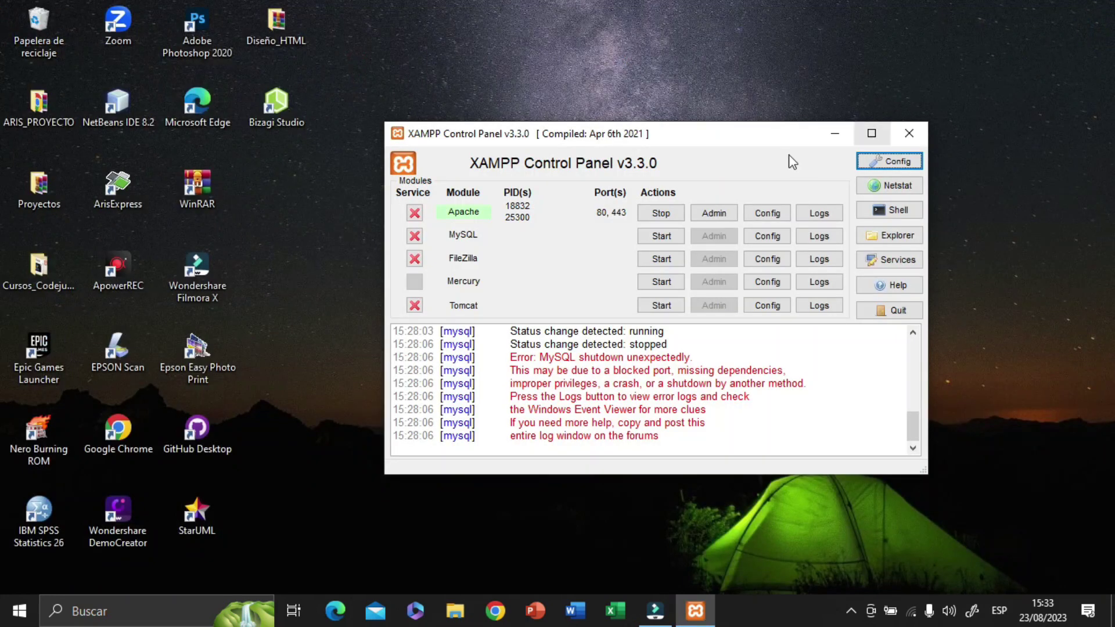
Step: Restart the Apache module and start the MySQL module in the XAMPP Control Panel
left_click_drag(748, 133, 696, 131)
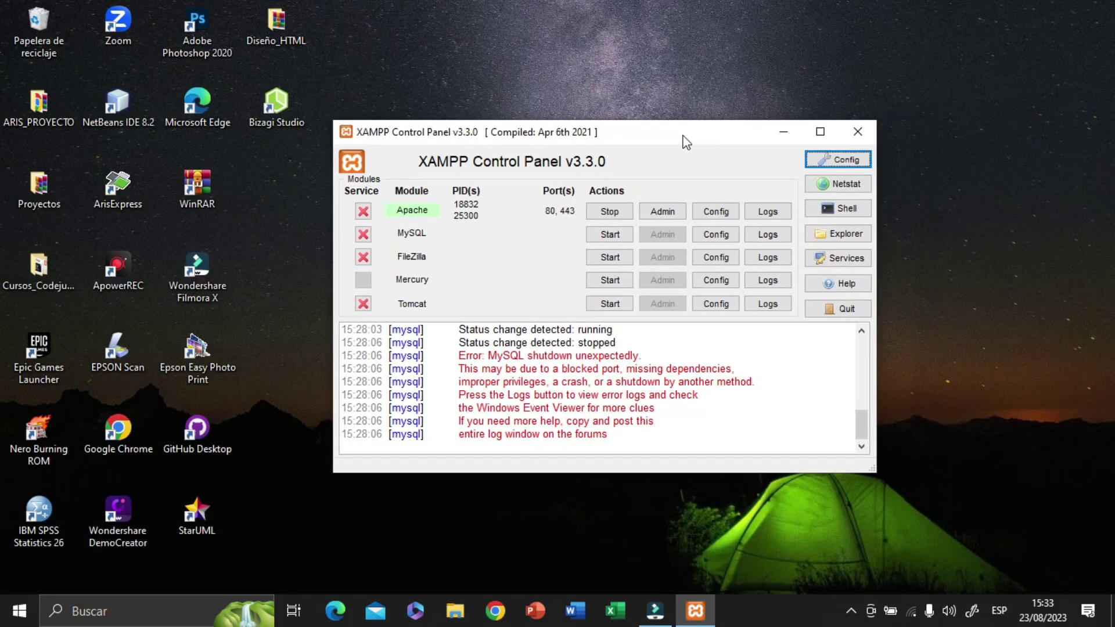
left_click(603, 216)
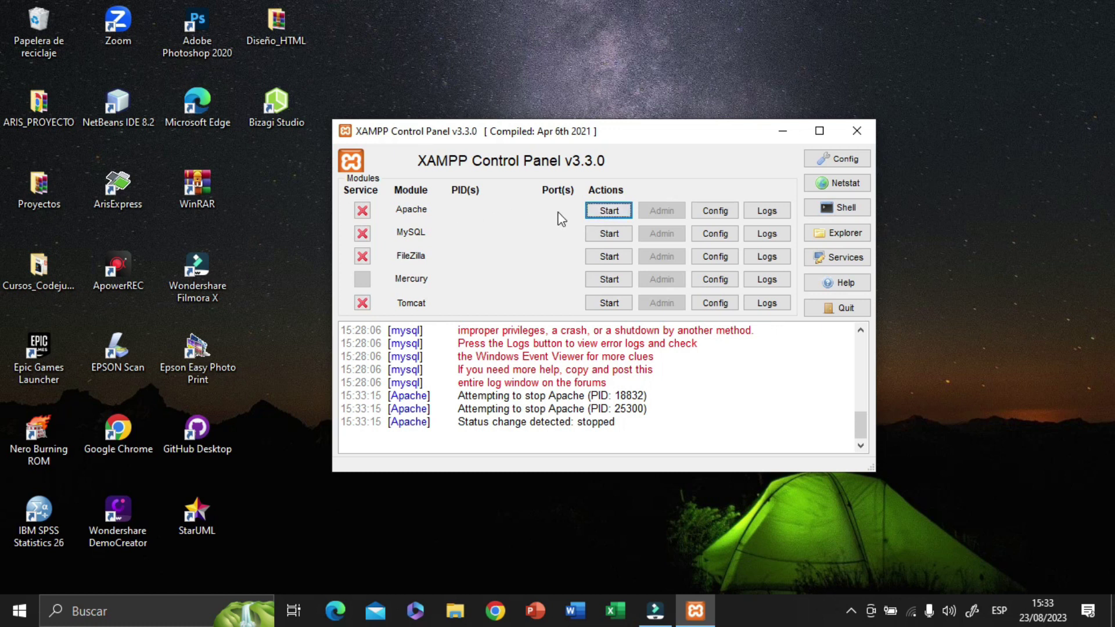
left_click(607, 211)
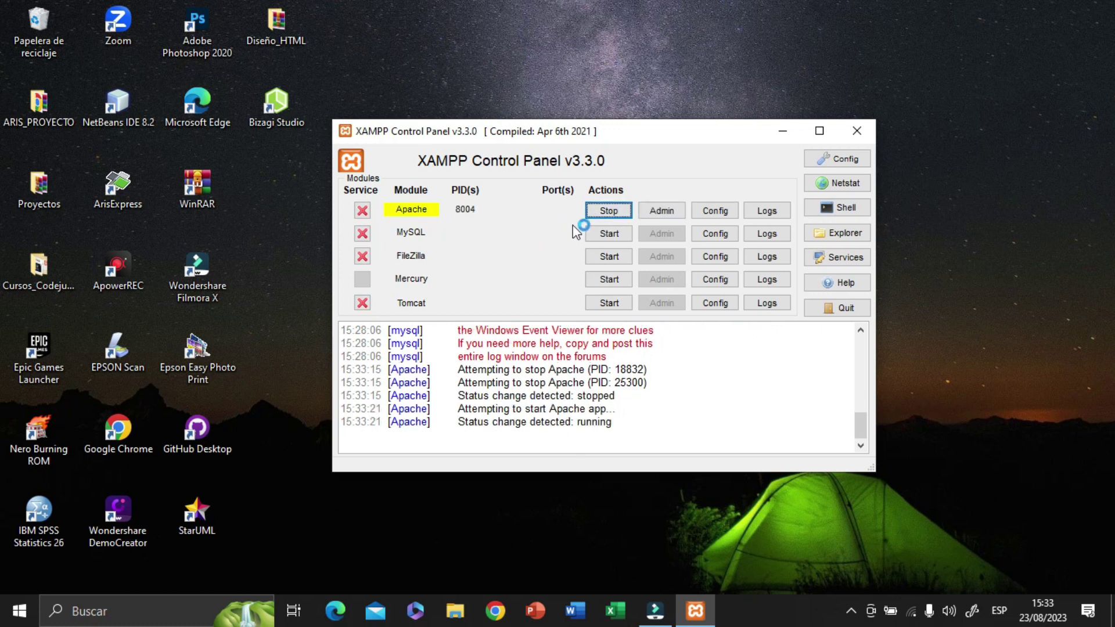
left_click(601, 234)
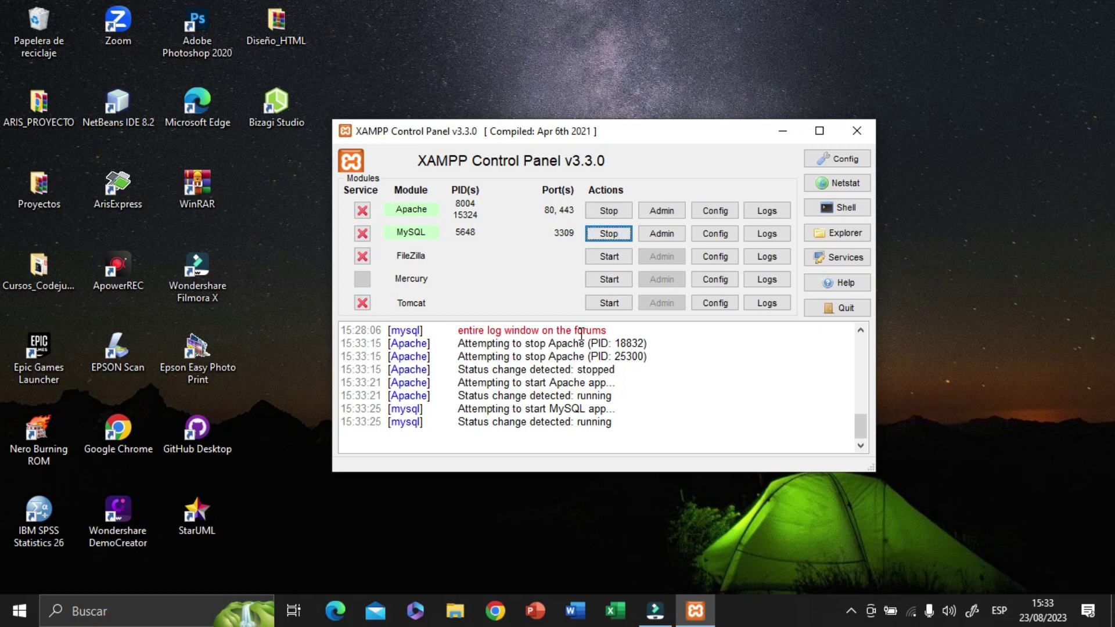
scroll(581, 335, "up", 3)
scroll(571, 377, "down", 3)
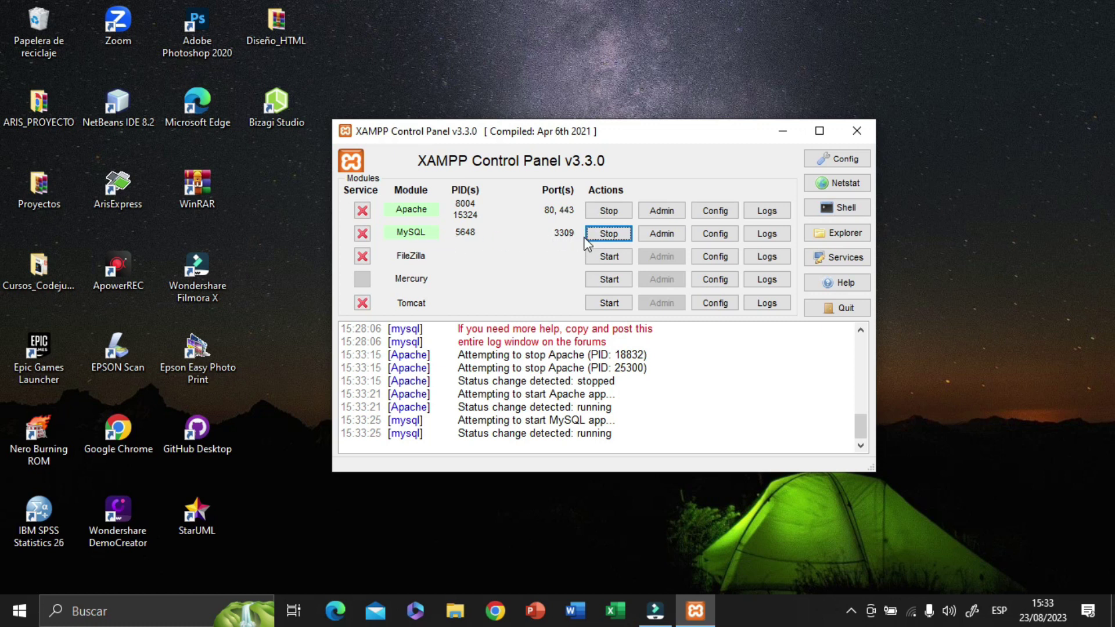
Step: Open phpMyAdmin for the MySQL module and check the server address and the list of databases
left_click(658, 235)
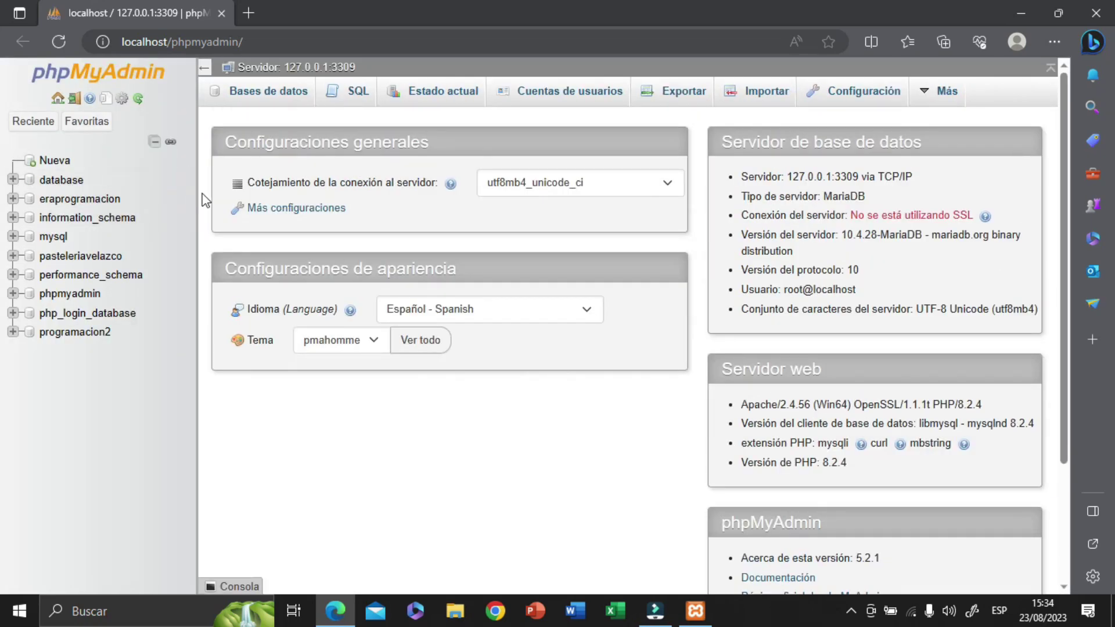
scroll(188, 256, "down", 2)
scroll(185, 238, "up", 2)
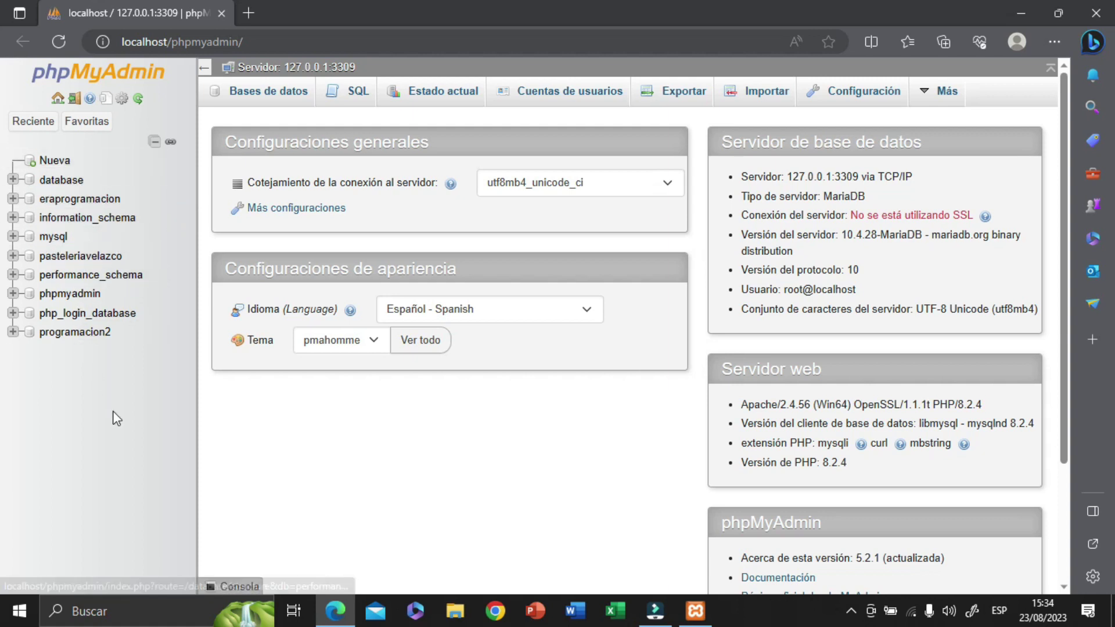
left_click(87, 120)
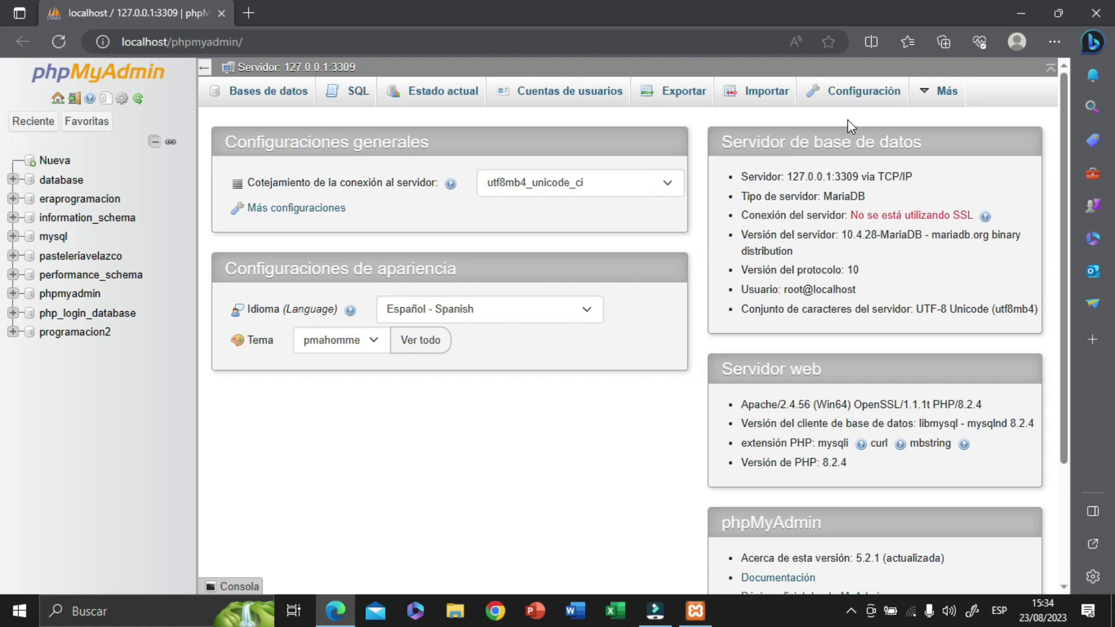